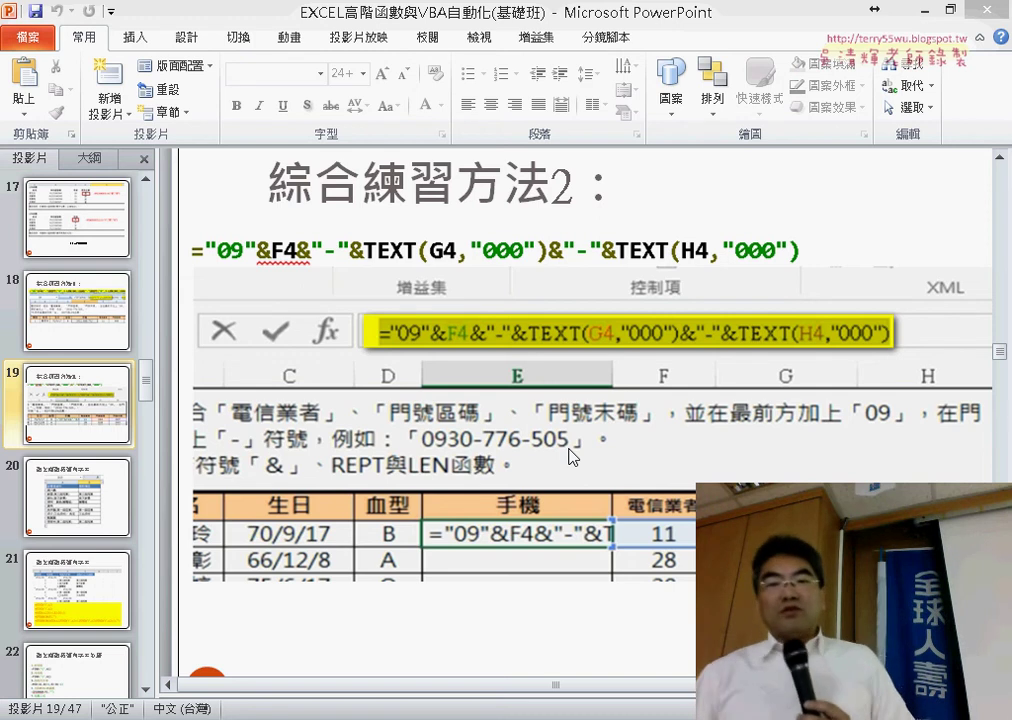
Step: Hide PowerPoint and Ctrl-drag the 綜合練習 tab to make copies (2), (3) and (4)
{"action": "left_click", "coordinate": [935, 12]}
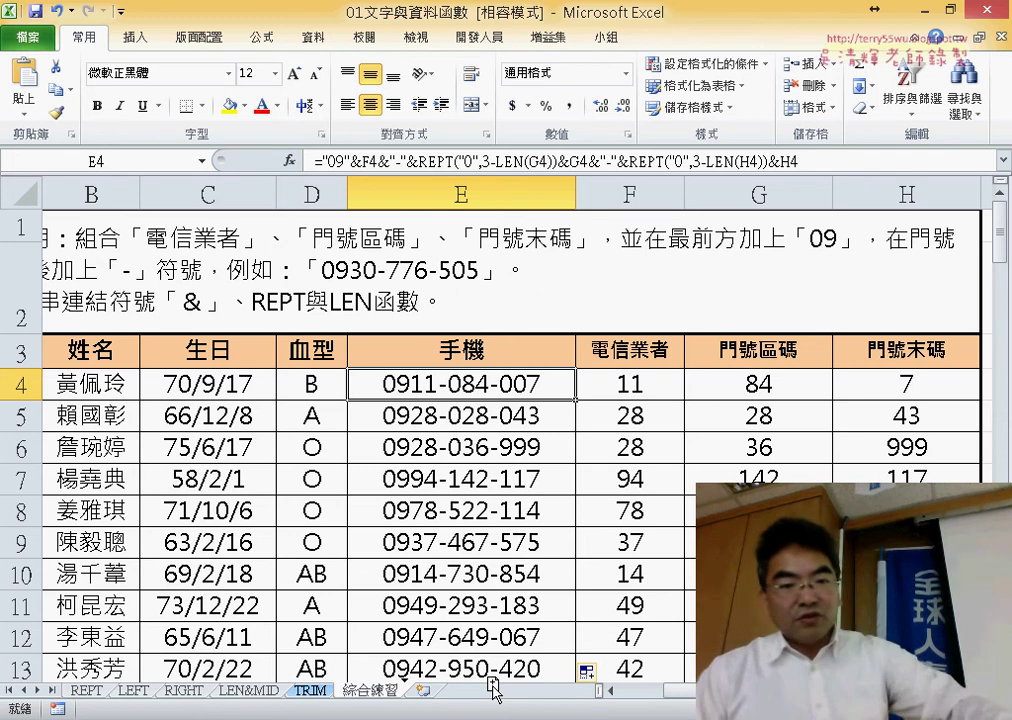
{"action": "left_click_drag", "start_coordinate": [493, 688], "coordinate": [470, 688]}
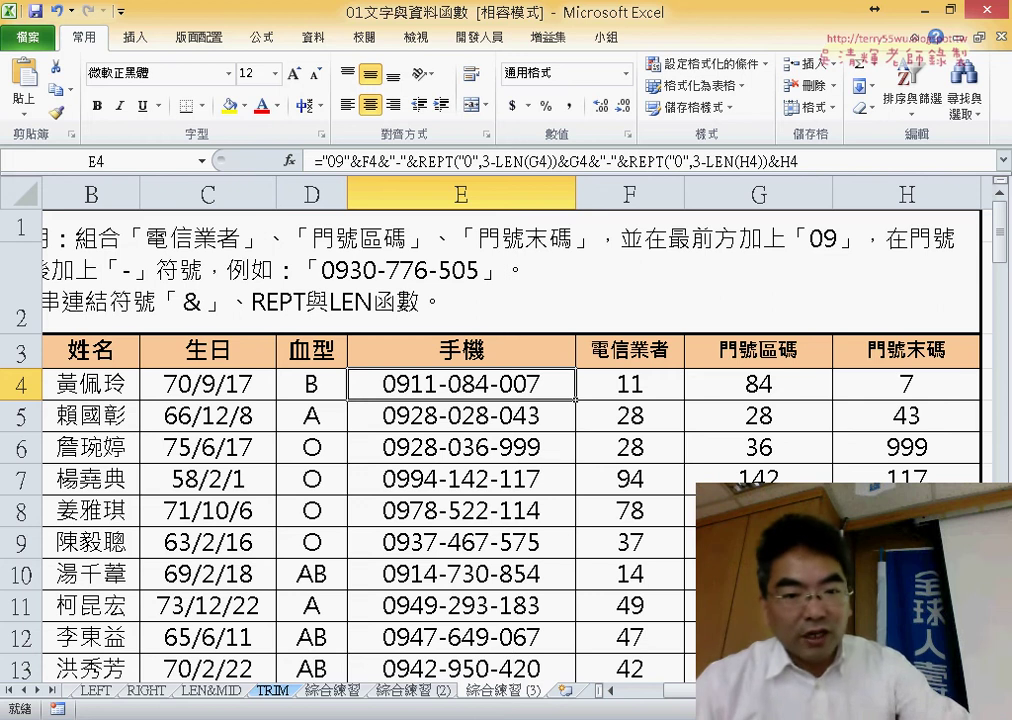
{"action": "left_click_drag", "start_coordinate": [503, 690], "coordinate": [603, 690]}
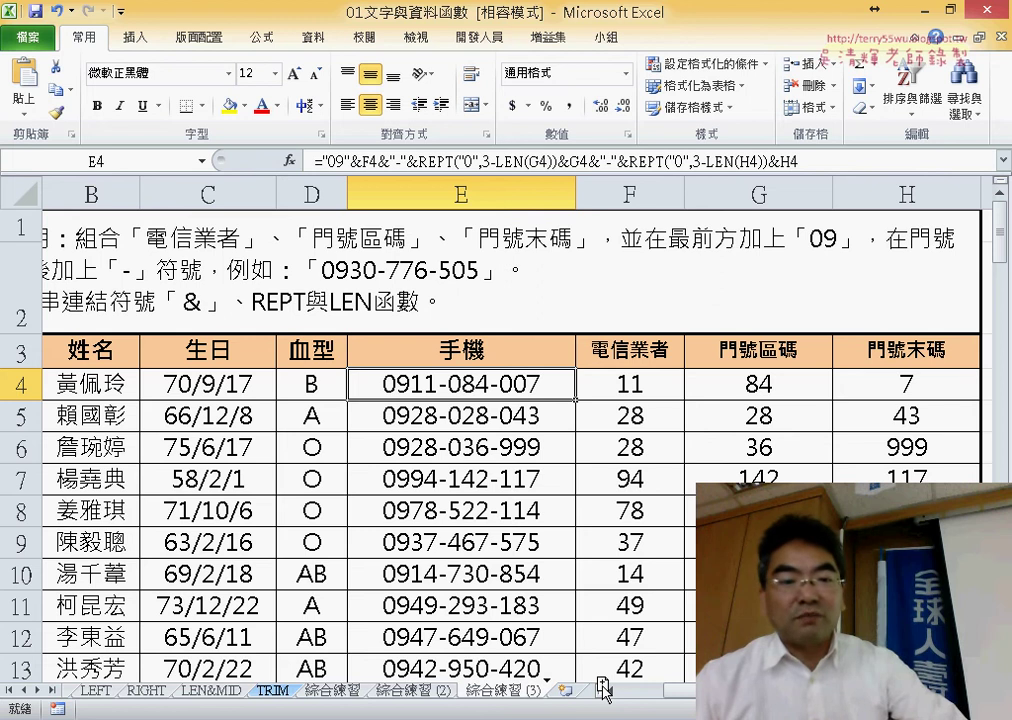
{"action": "left_click_drag", "start_coordinate": [603, 690], "coordinate": [600, 690]}
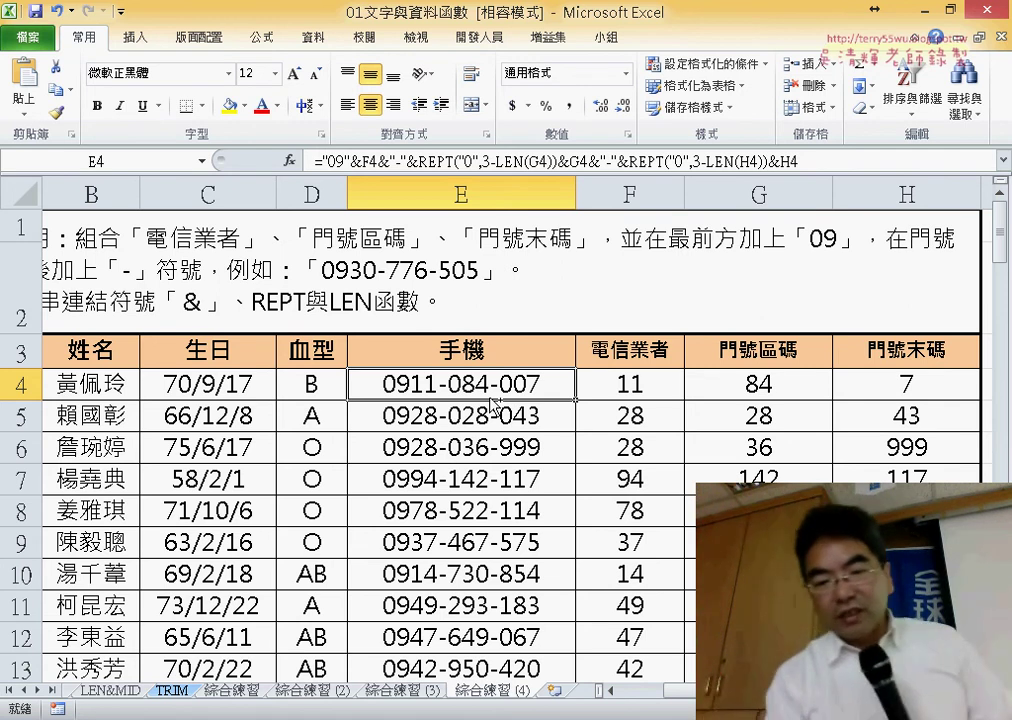
Step: Clear the phone formulas in E4:E103 on 綜合練習 (4), then select spare cell I4
{"action": "key", "text": "ctrl+shift+Down"}
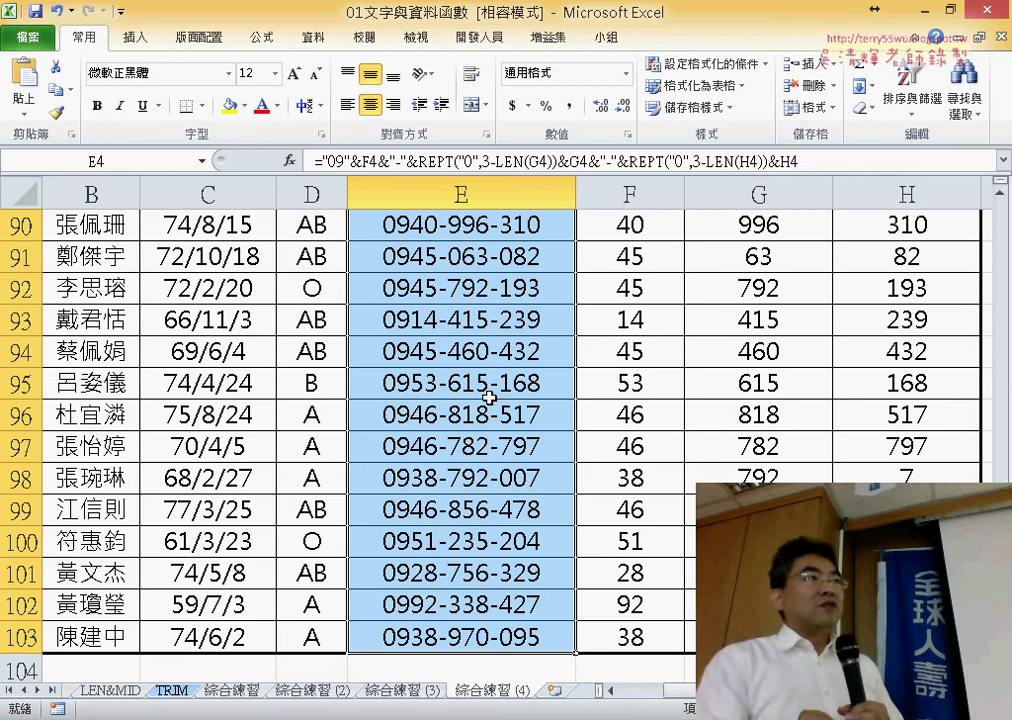
{"action": "key", "text": "ctrl+z"}
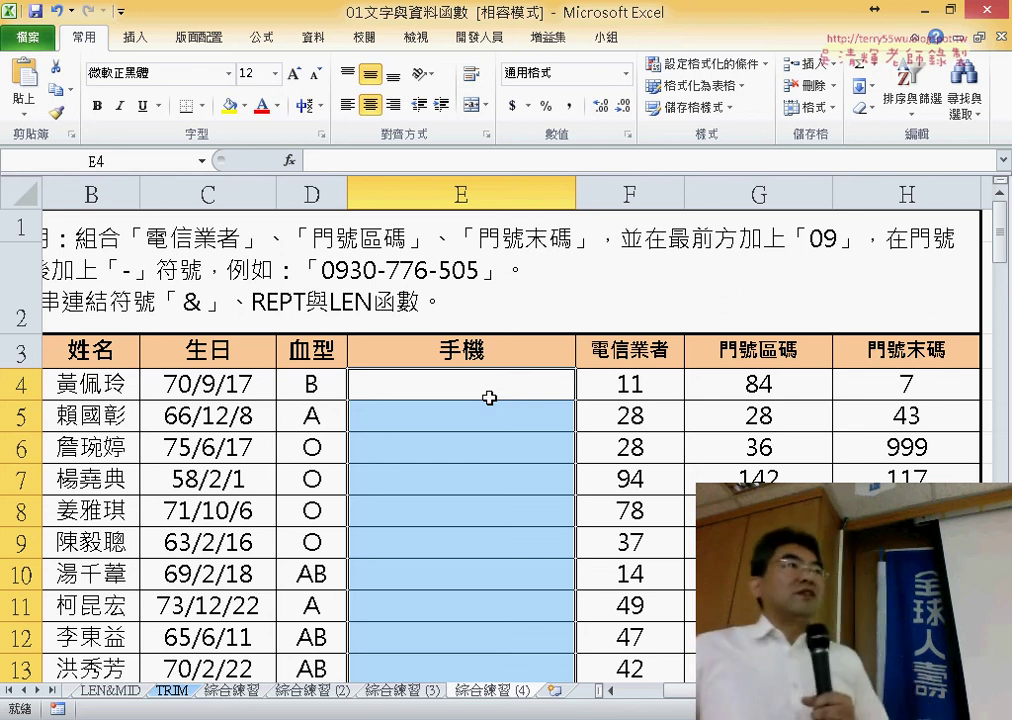
{"action": "left_click", "coordinate": [552, 393]}
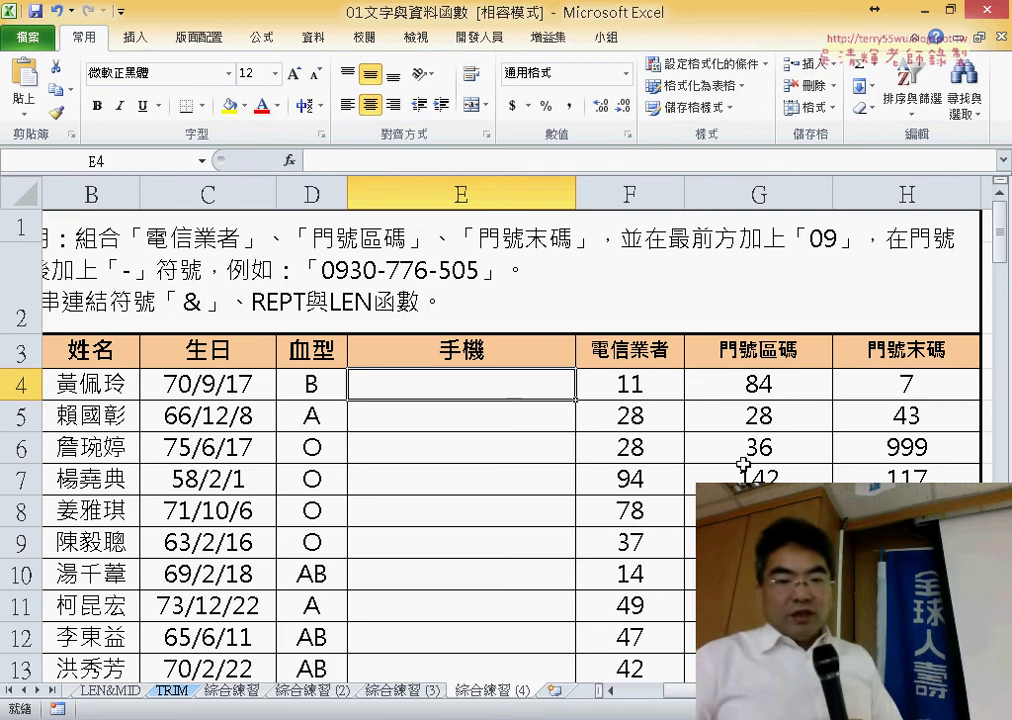
{"action": "scroll", "coordinate": [500, 450], "scroll_direction": "right", "scroll_amount": 1}
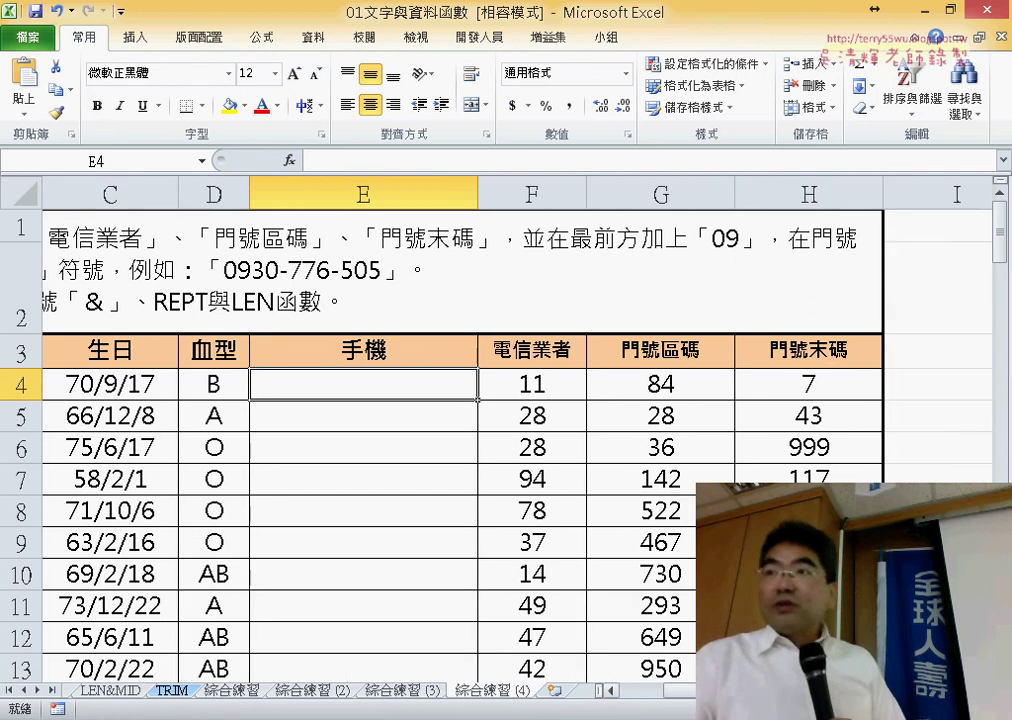
{"action": "scroll", "coordinate": [500, 450], "scroll_direction": "right", "scroll_amount": 1}
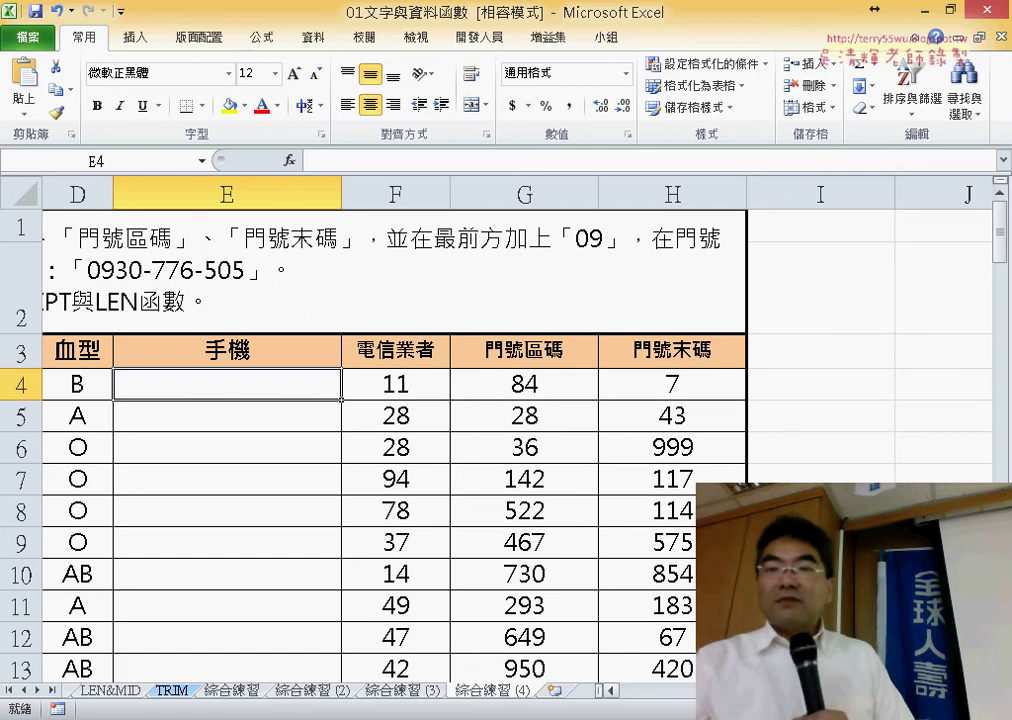
{"action": "left_click", "coordinate": [807, 390]}
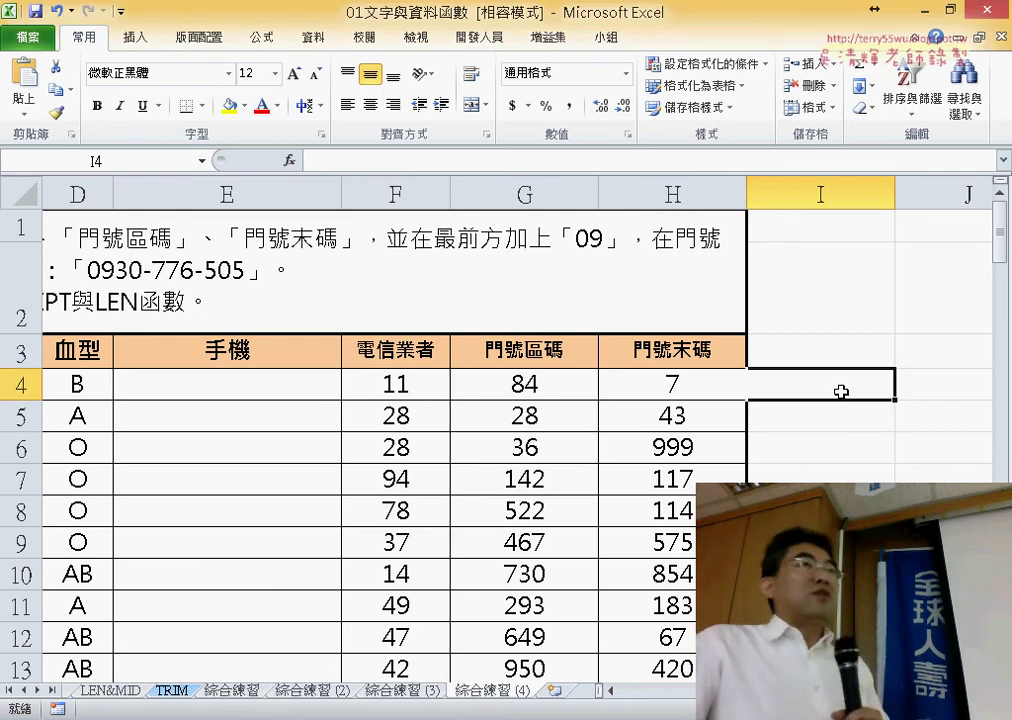
Step: Insert the TEXT function from the 文字 (Text) category into cell I4
{"action": "left_click", "coordinate": [291, 161]}
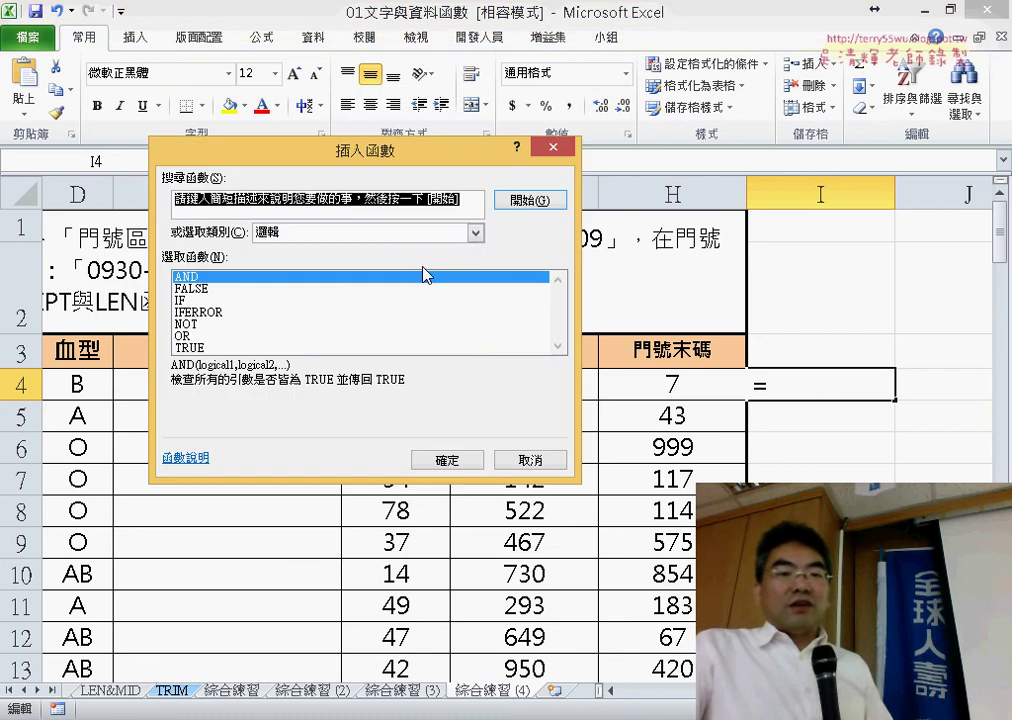
{"action": "left_click", "coordinate": [335, 240]}
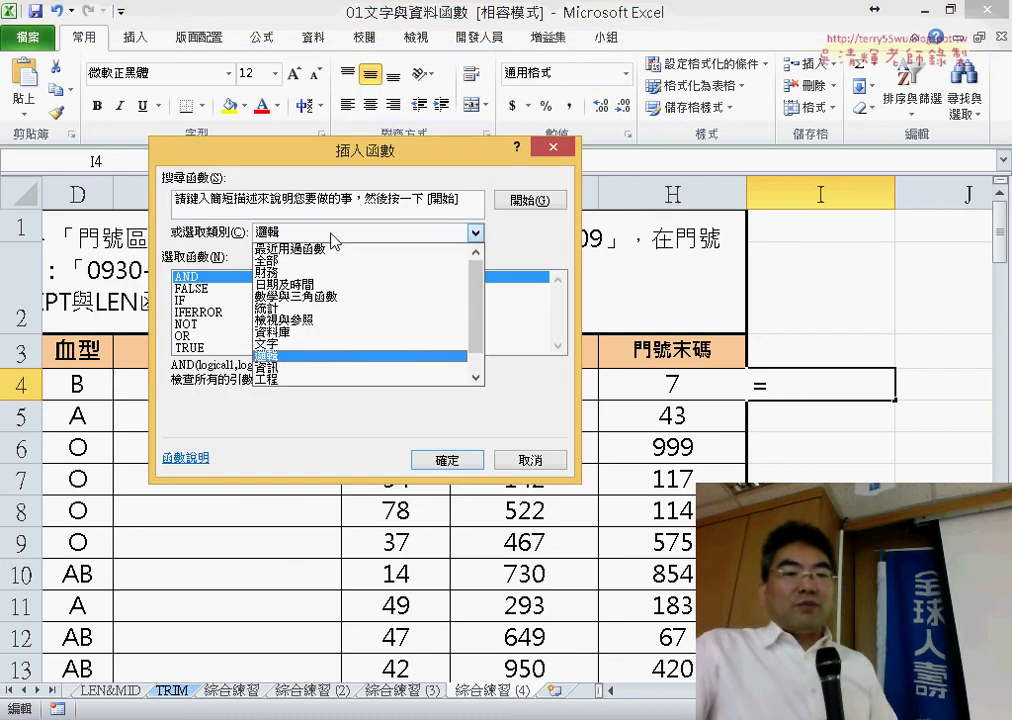
{"action": "left_click", "coordinate": [381, 345]}
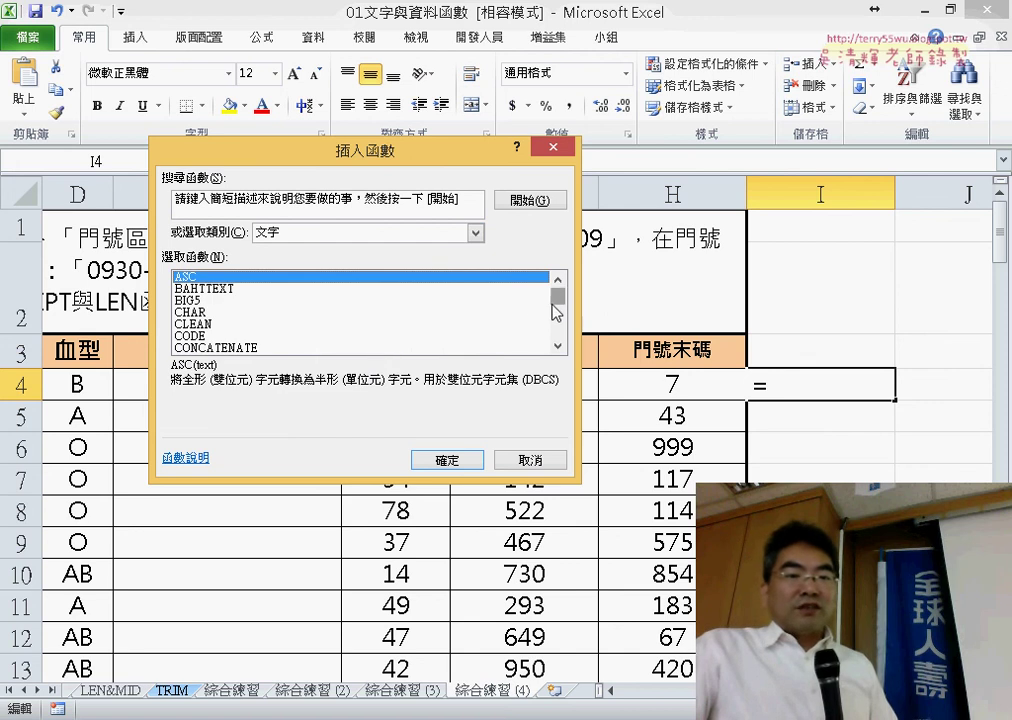
{"action": "left_click_drag", "start_coordinate": [562, 305], "coordinate": [572, 342]}
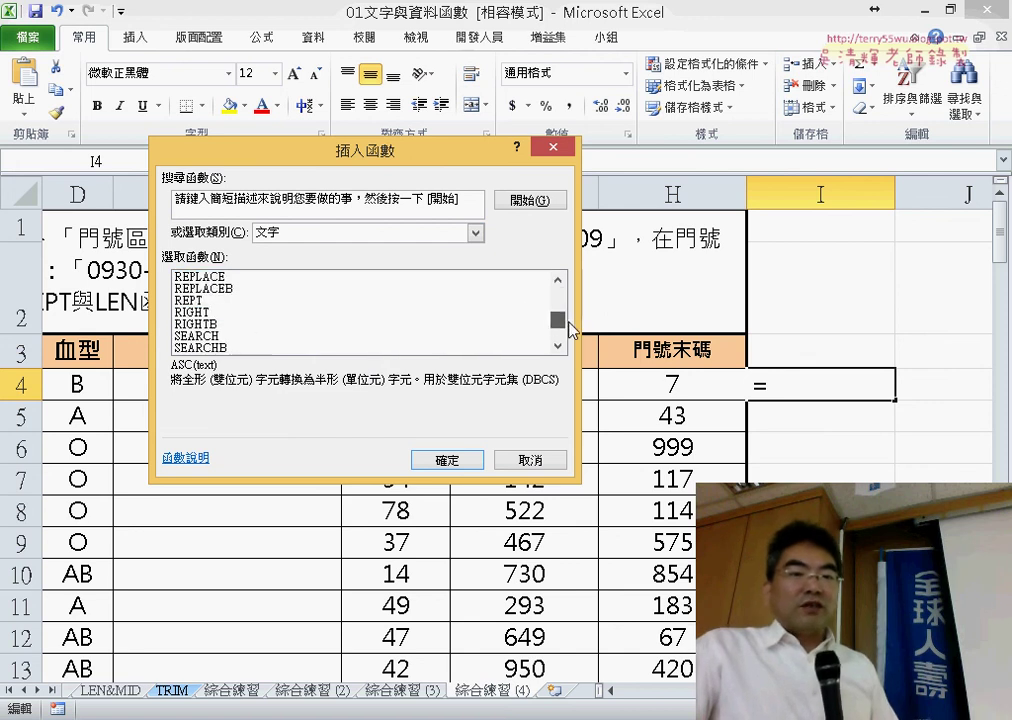
{"action": "left_click", "coordinate": [255, 300]}
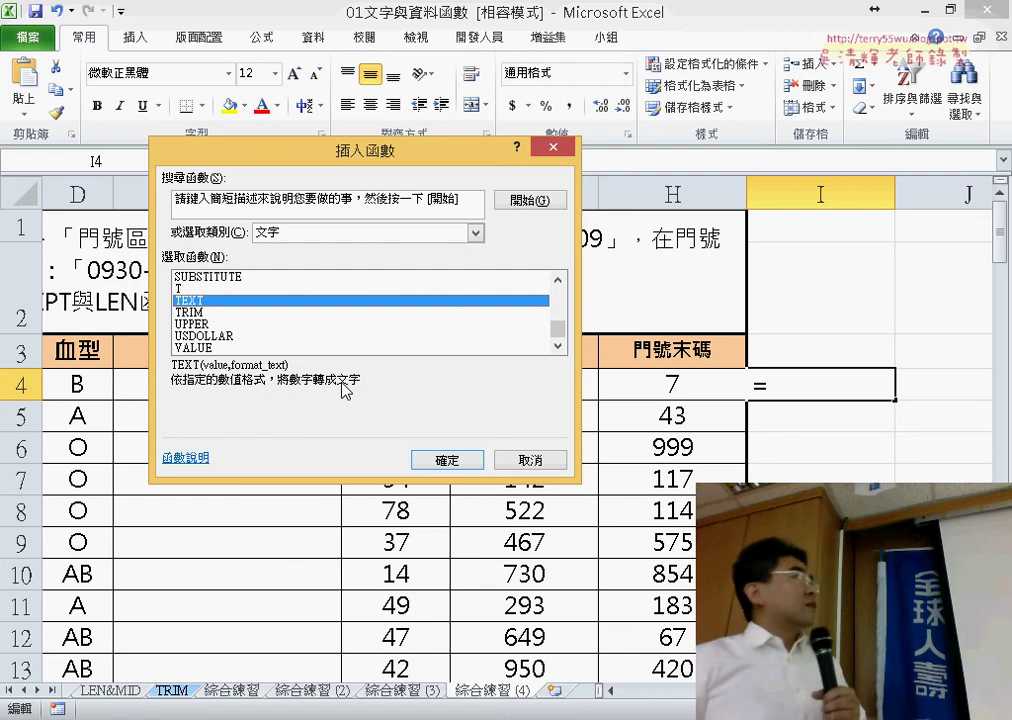
{"action": "left_click", "coordinate": [459, 462]}
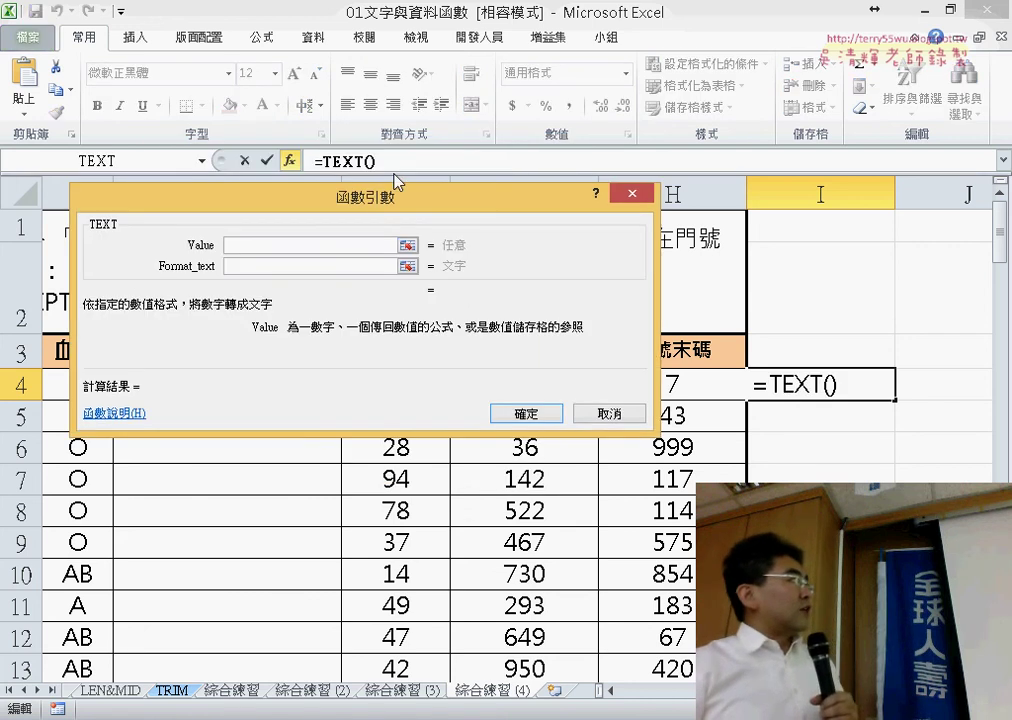
Step: Set TEXT's Value to G4 and Format_text to "000" so I4 shows 084
{"action": "left_click_drag", "start_coordinate": [391, 198], "coordinate": [395, 422]}
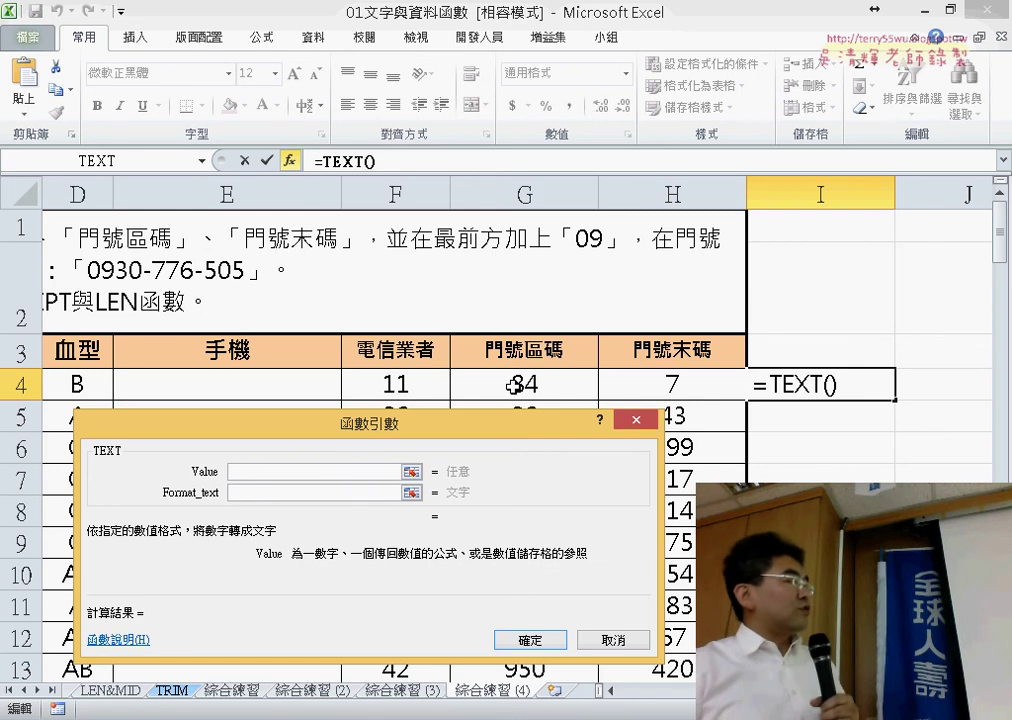
{"action": "left_click", "coordinate": [521, 383]}
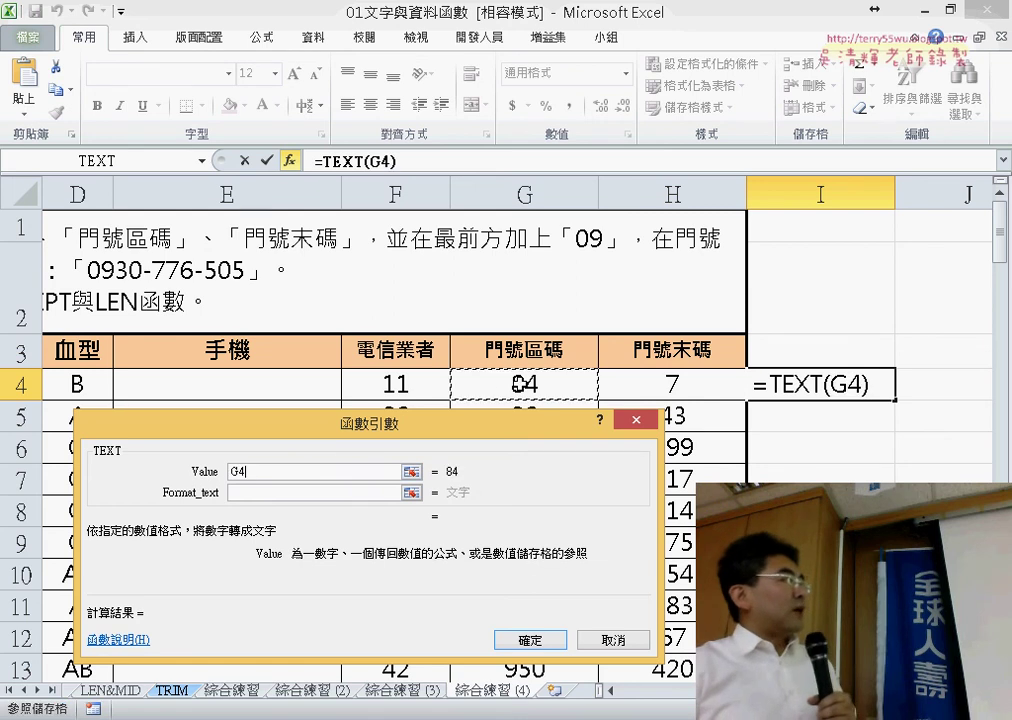
{"action": "left_click", "coordinate": [255, 492]}
{"action": "type", "text": "\""}
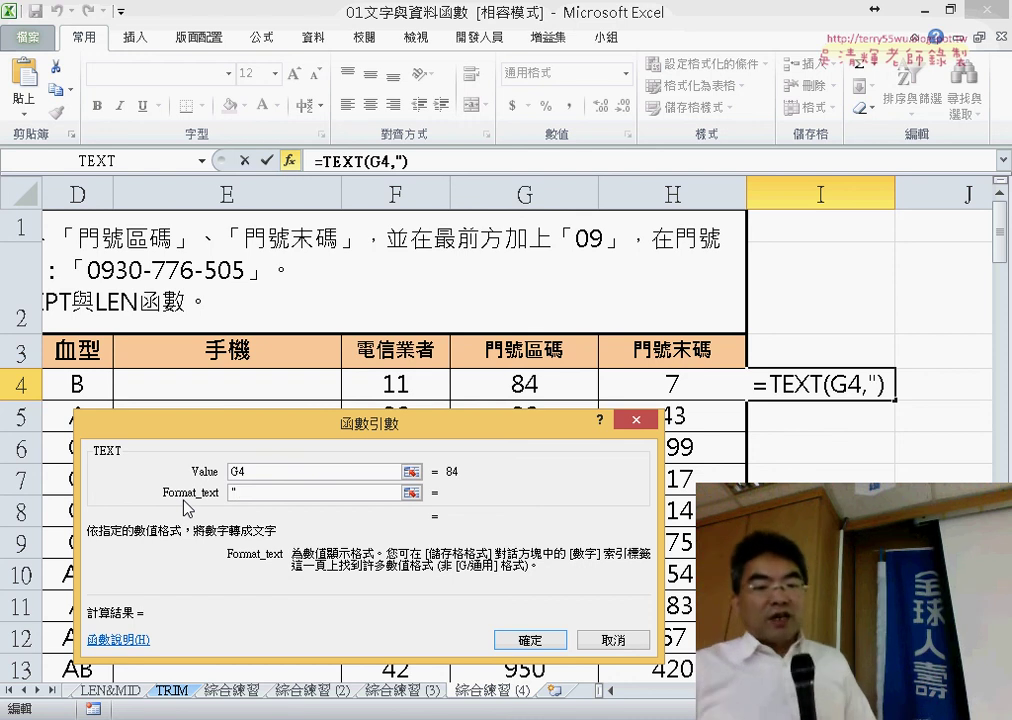
{"action": "type", "text": "000"}
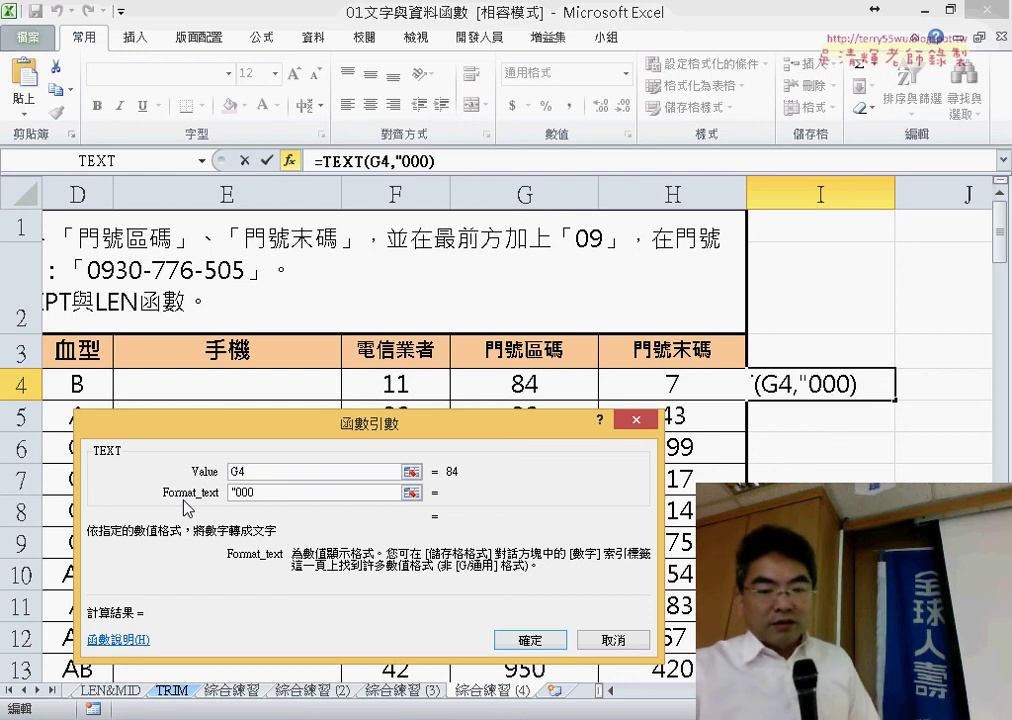
{"action": "type", "text": "\""}
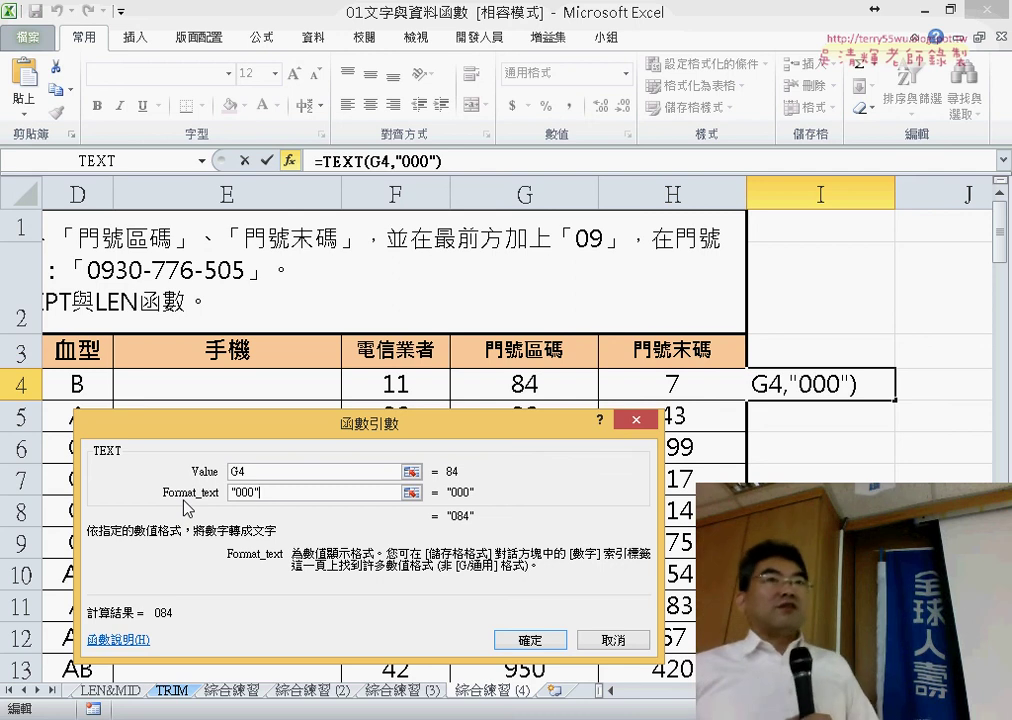
{"action": "left_click", "coordinate": [531, 639]}
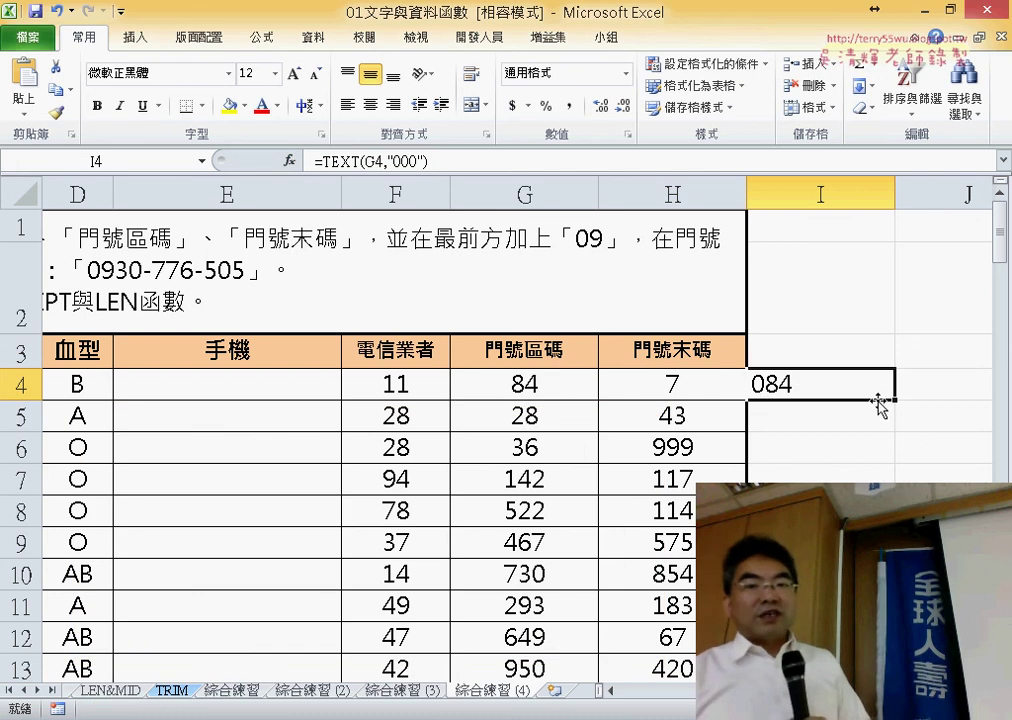
Step: Copy I4's TEXT formula into J4 and fill both down all rows, giving values like 007, 043, 067
{"action": "left_click_drag", "start_coordinate": [912, 397], "coordinate": [920, 368]}
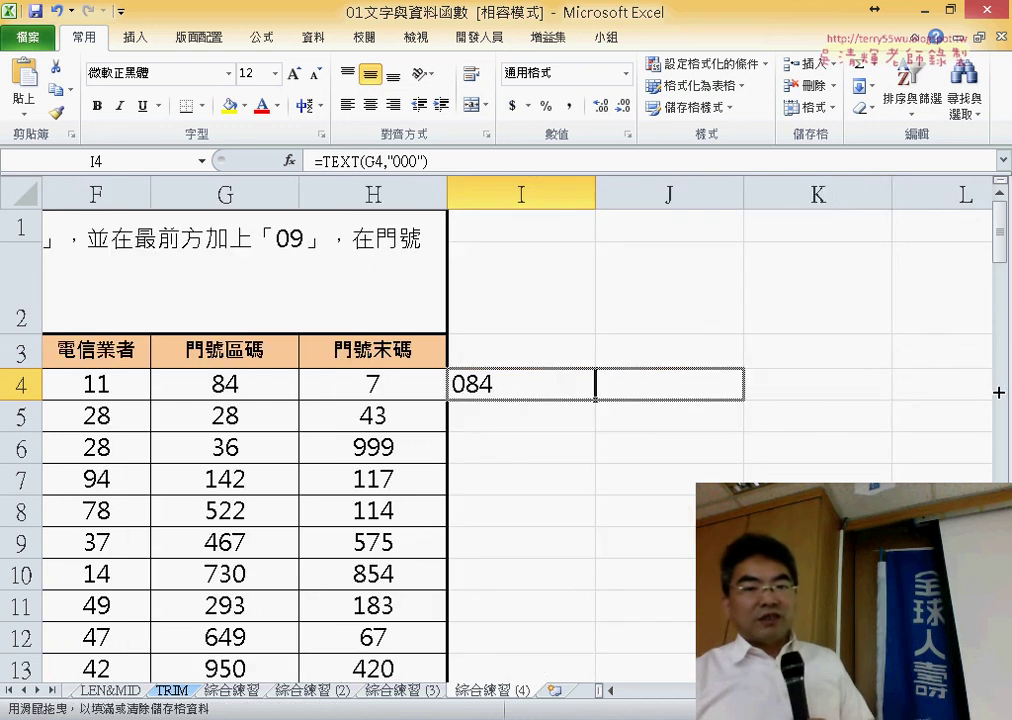
{"action": "left_click_drag", "start_coordinate": [970, 380], "coordinate": [604, 407]}
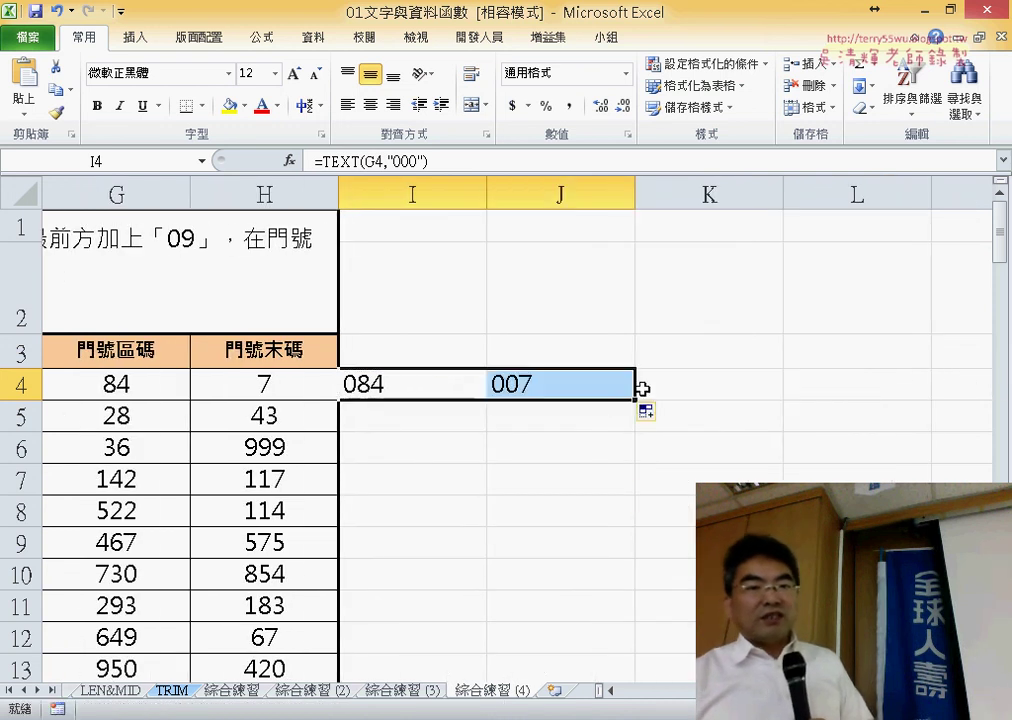
{"action": "double_click", "coordinate": [638, 400]}
{"action": "scroll", "coordinate": [640, 413], "scroll_direction": "down", "scroll_amount": 1}
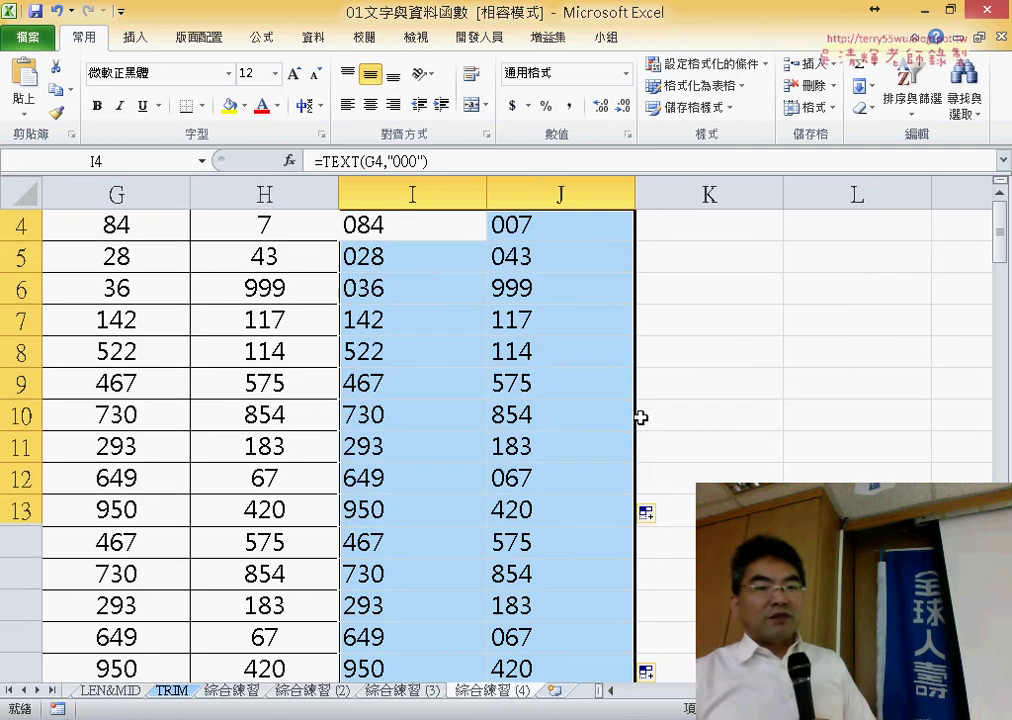
{"action": "scroll", "coordinate": [642, 413], "scroll_direction": "down", "scroll_amount": 4}
{"action": "scroll", "coordinate": [642, 413], "scroll_direction": "up", "scroll_amount": 4}
{"action": "scroll", "coordinate": [644, 409], "scroll_direction": "up", "scroll_amount": 1}
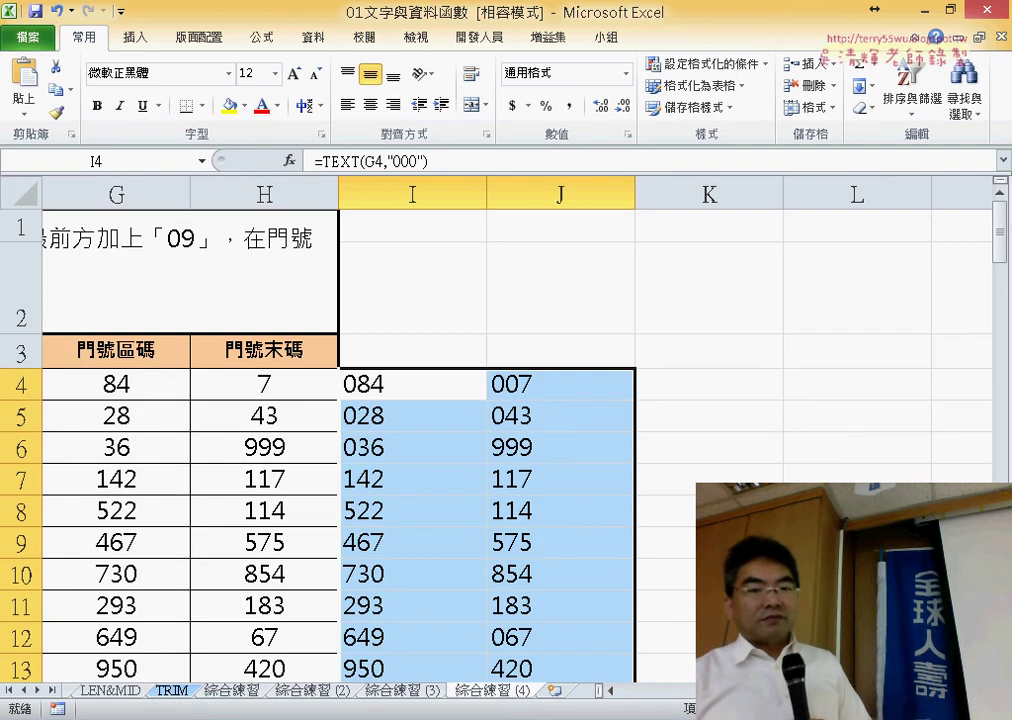
{"action": "scroll", "coordinate": [500, 450], "scroll_direction": "left", "scroll_amount": 2}
{"action": "scroll", "coordinate": [500, 450], "scroll_direction": "left", "scroll_amount": 3}
{"action": "scroll", "coordinate": [500, 450], "scroll_direction": "right", "scroll_amount": 2}
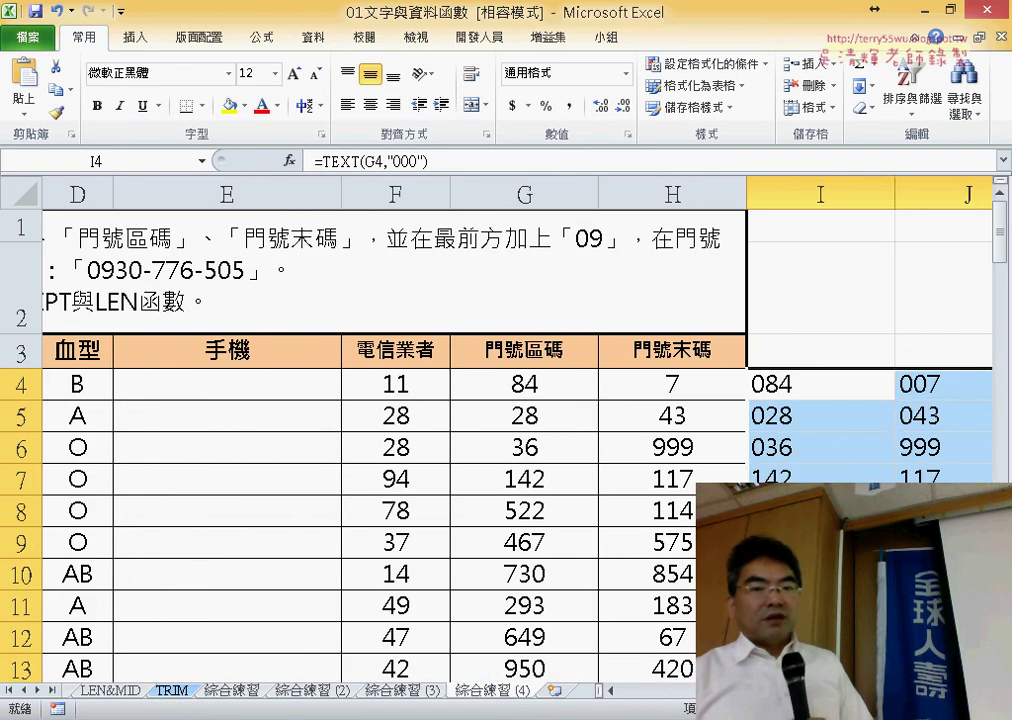
{"action": "left_click", "coordinate": [834, 383]}
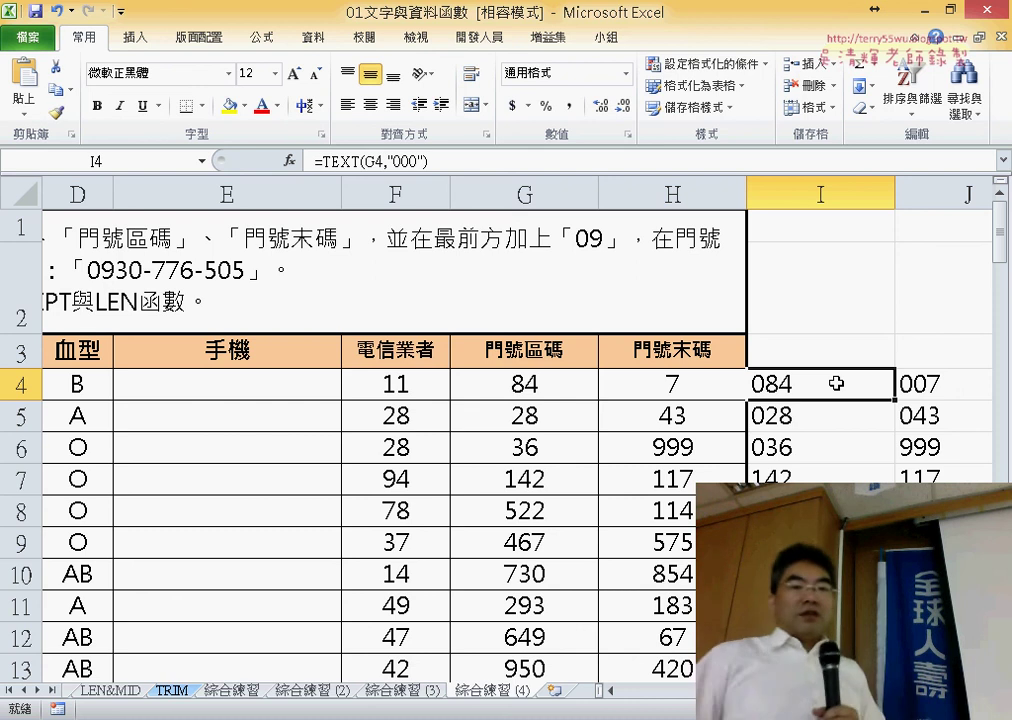
Step: Start E4's formula as ="09"&G4&"-"& in the formula bar
{"action": "left_click", "coordinate": [314, 395]}
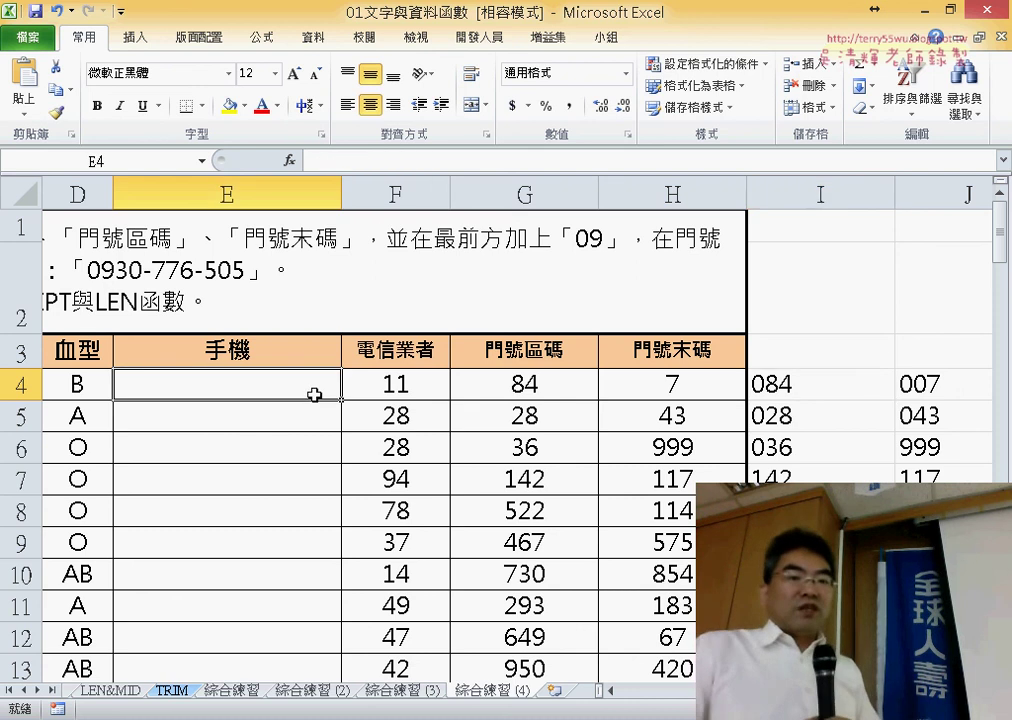
{"action": "left_click", "coordinate": [372, 159]}
{"action": "type", "text": "="}
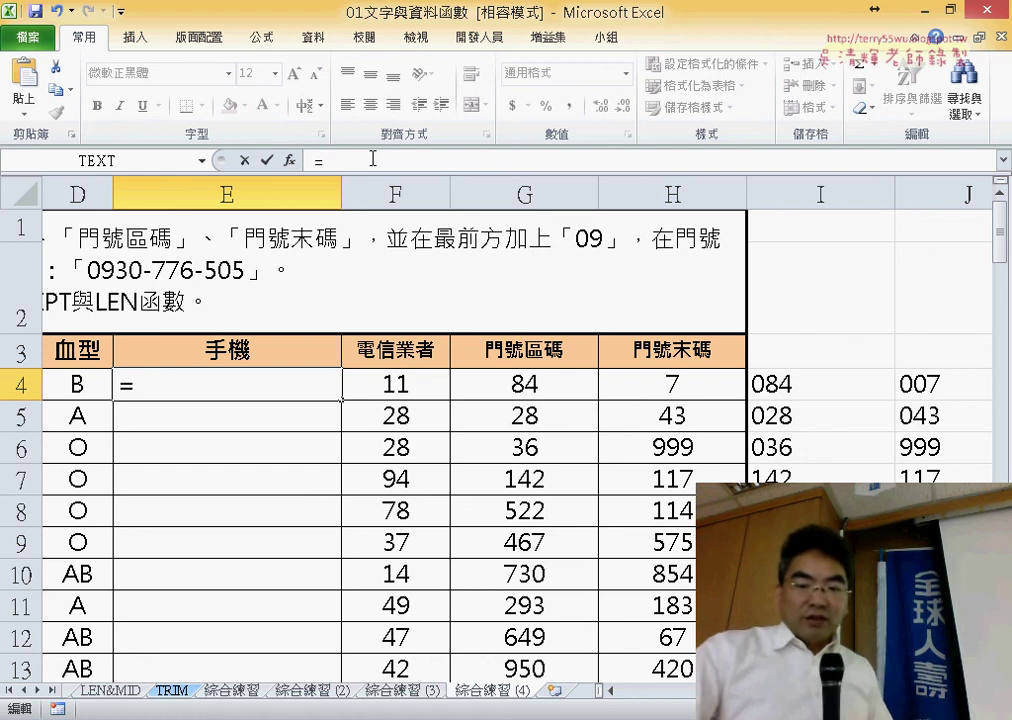
{"action": "type", "text": "\"09"}
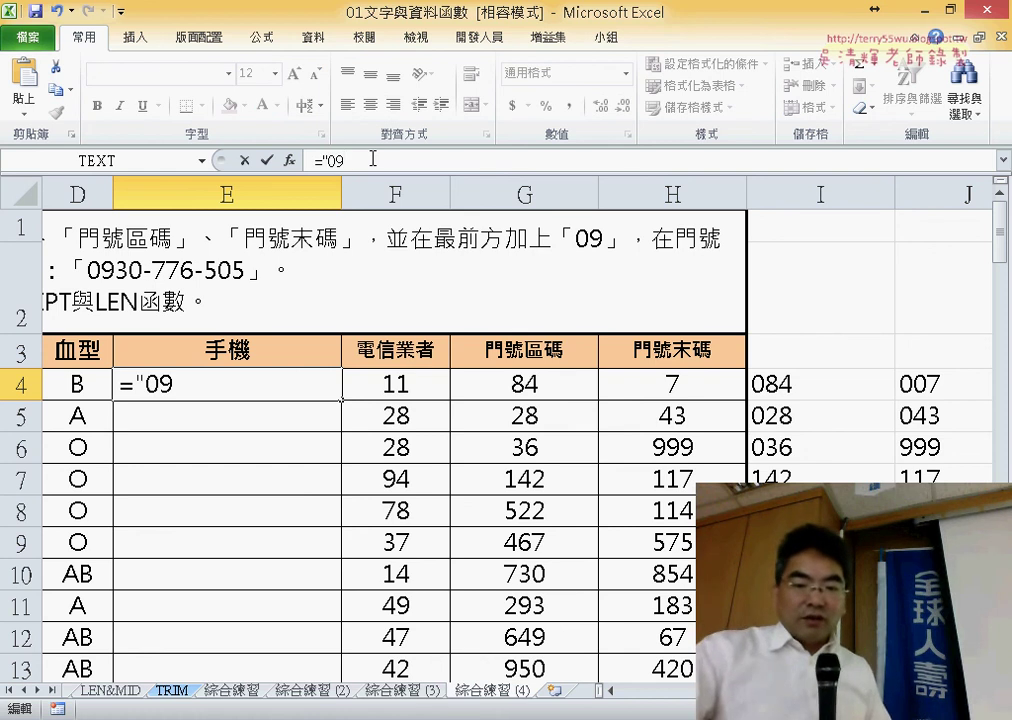
{"action": "type", "text": "\"&"}
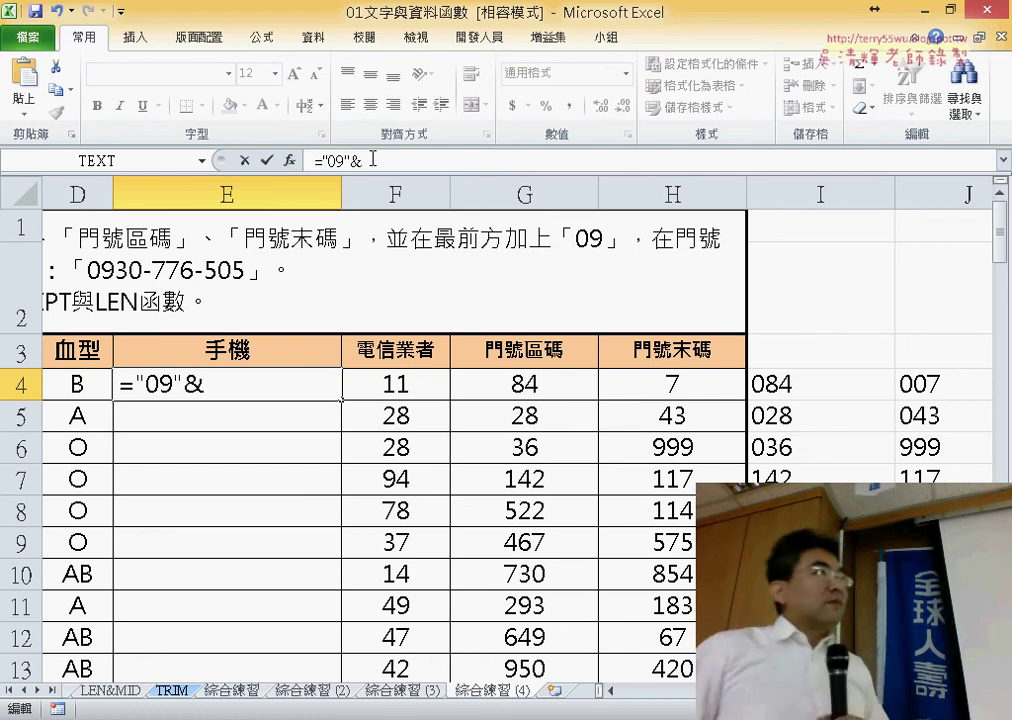
{"action": "left_click", "coordinate": [553, 397]}
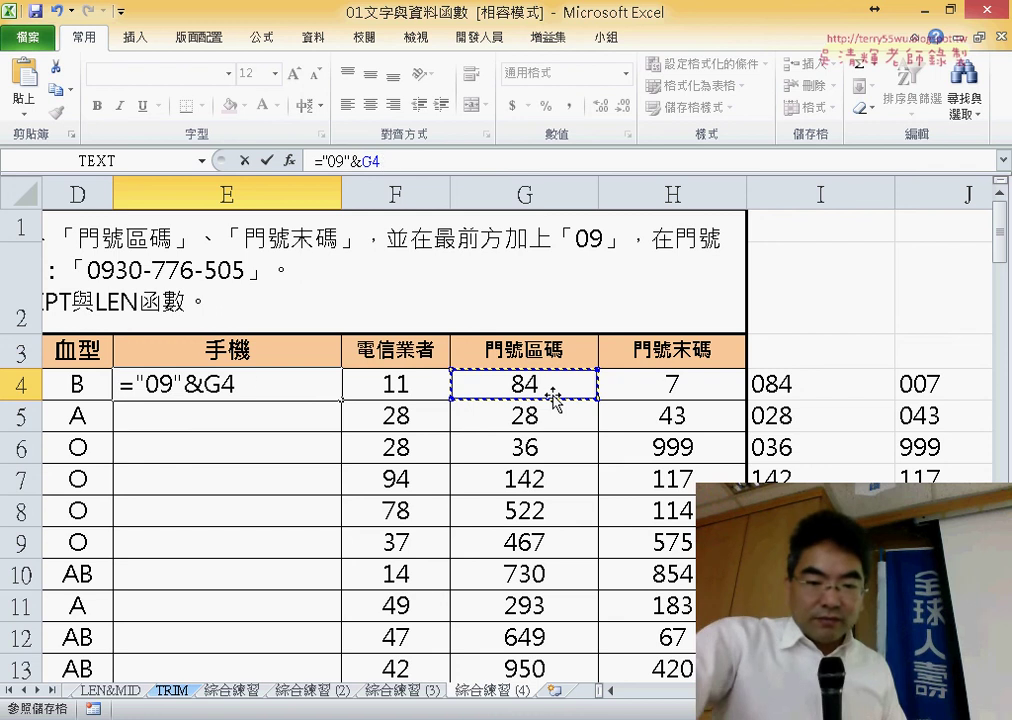
{"action": "type", "text": "&"}
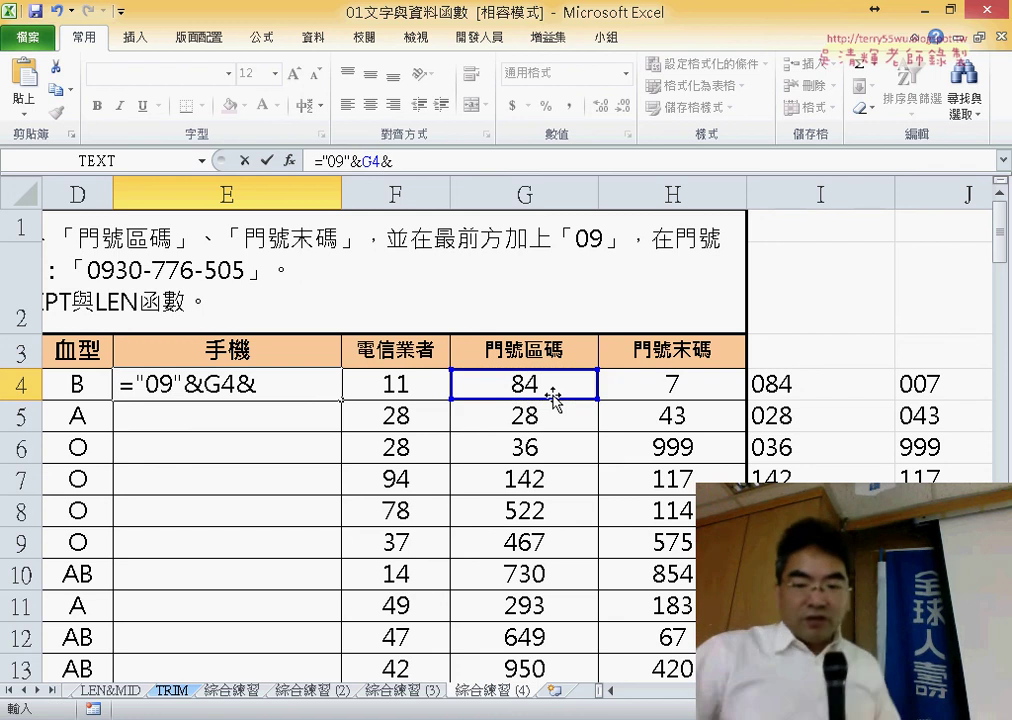
{"action": "type", "text": "\"-"}
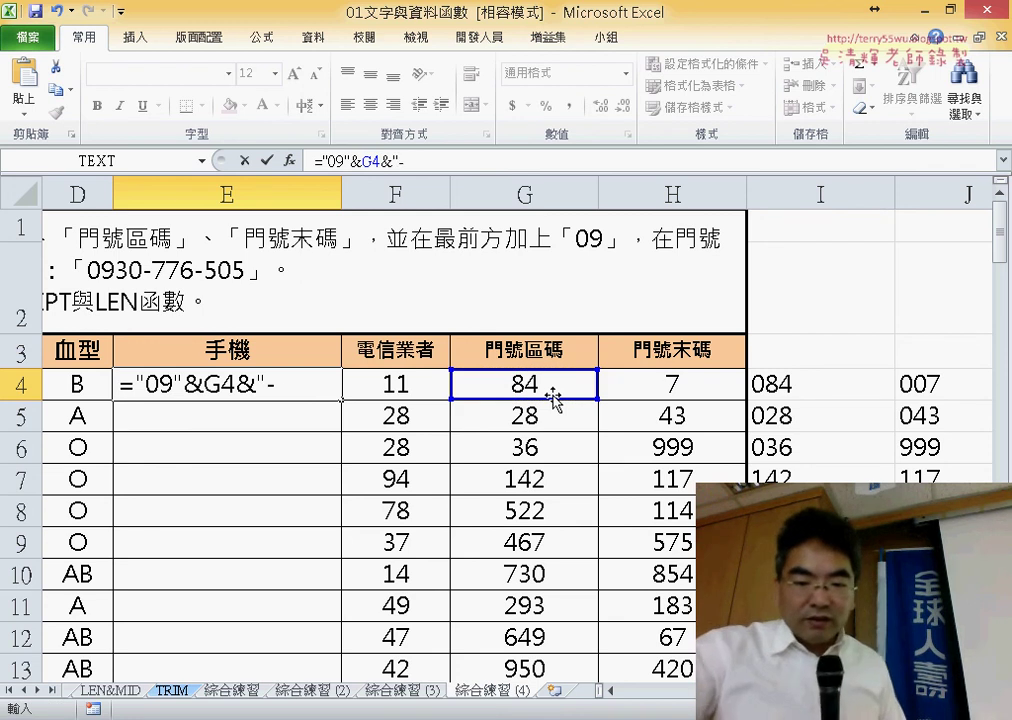
{"action": "type", "text": "\""}
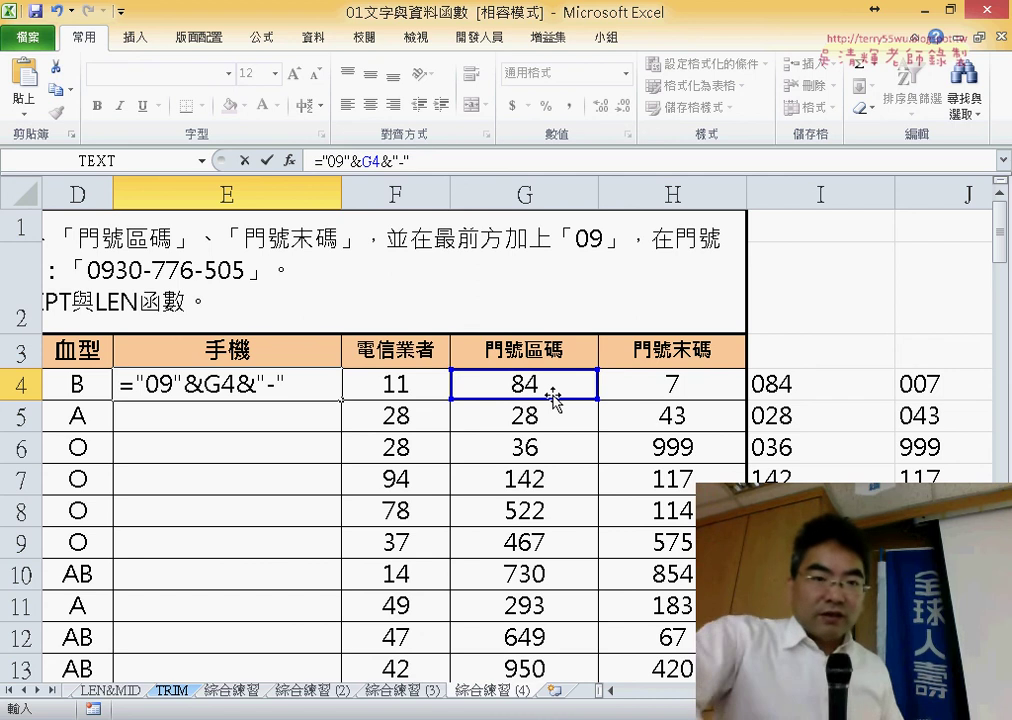
{"action": "type", "text": "&"}
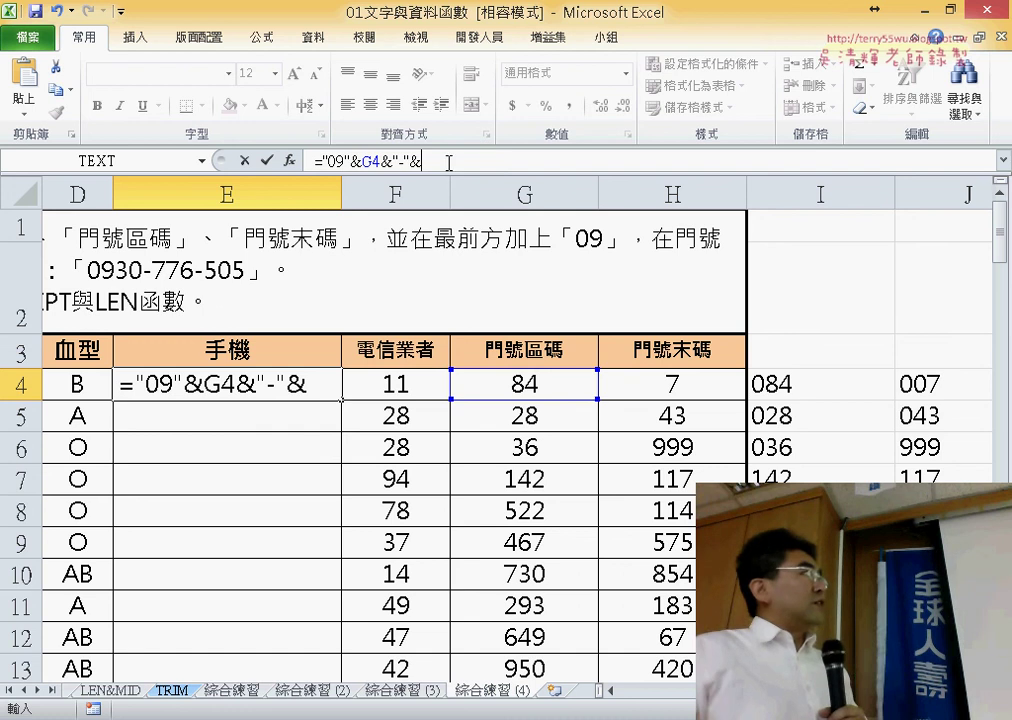
Step: Append TEXT(G4,"000") to E4's formula so the cell shows 0984-084
{"action": "left_click", "coordinate": [206, 160]}
{"action": "left_click", "coordinate": [150, 188]}
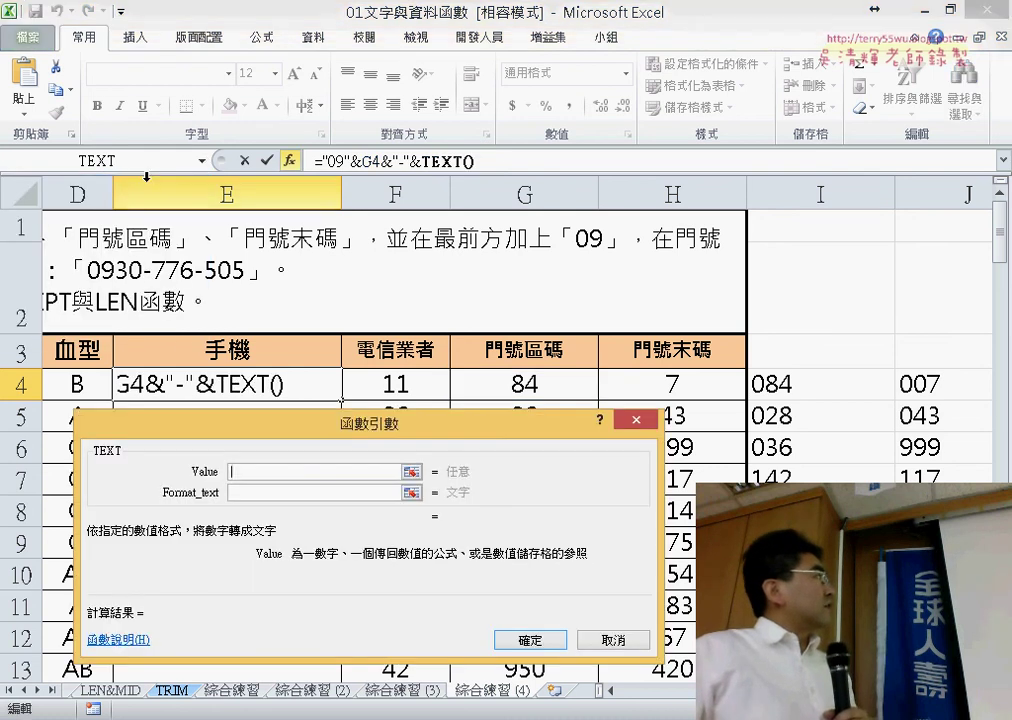
{"action": "left_click", "coordinate": [539, 387]}
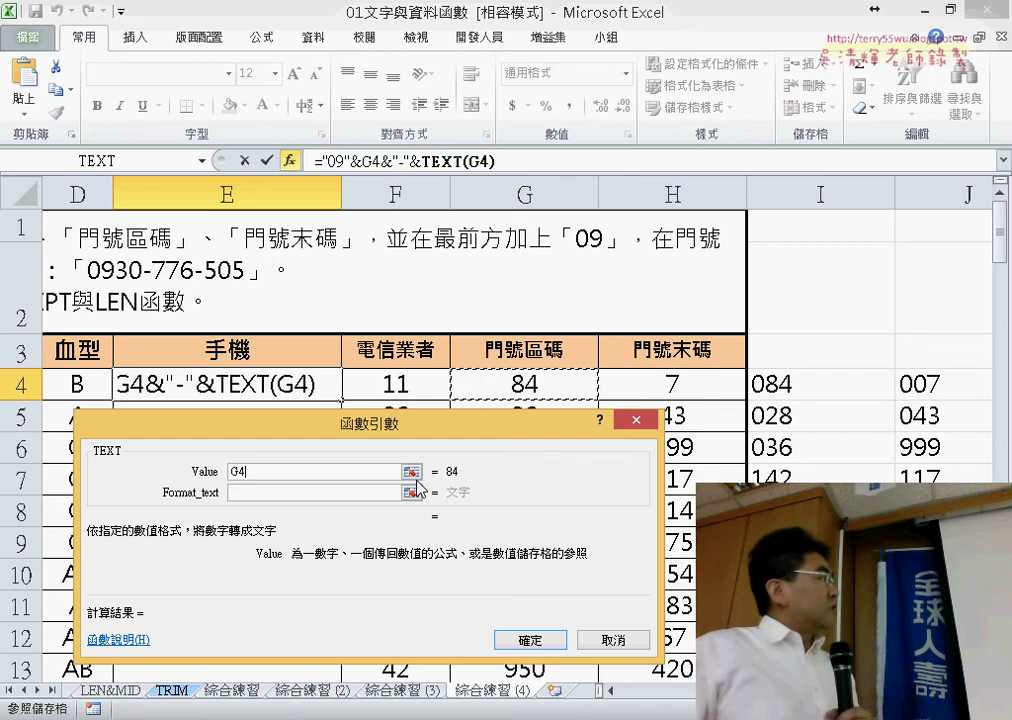
{"action": "left_click", "coordinate": [316, 492]}
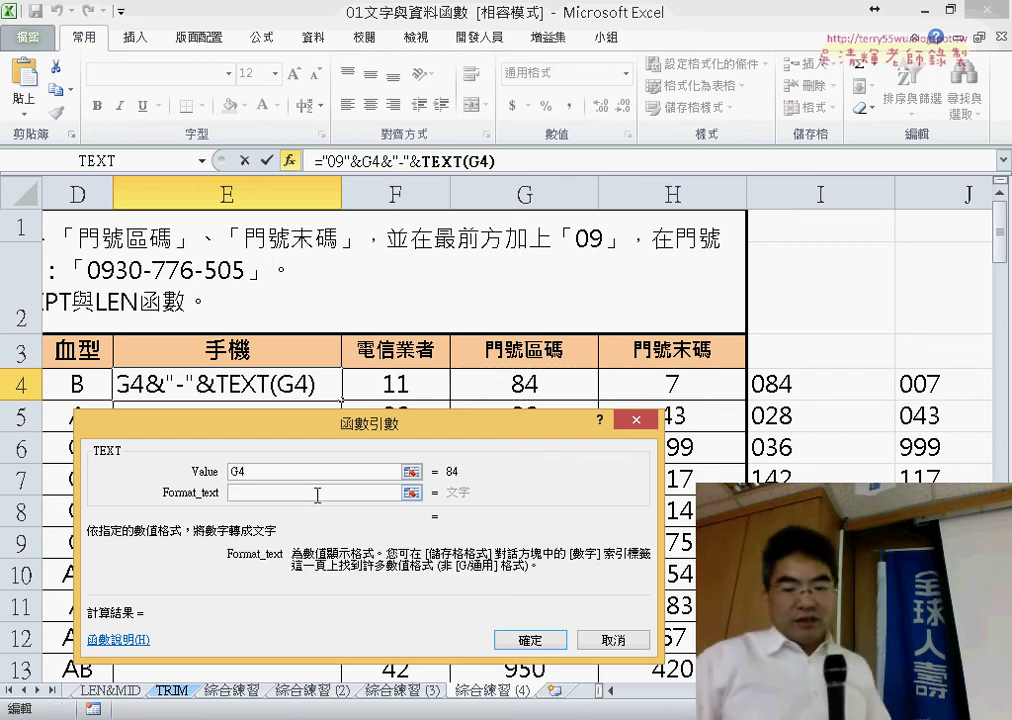
{"action": "type", "text": "\"000"}
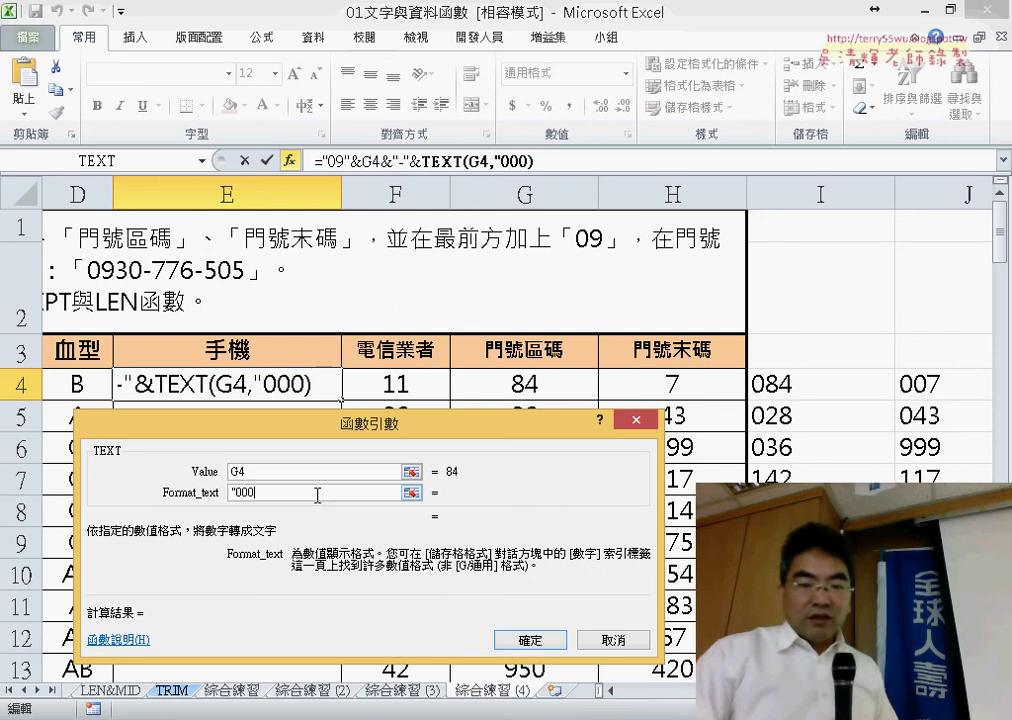
{"action": "type", "text": "\""}
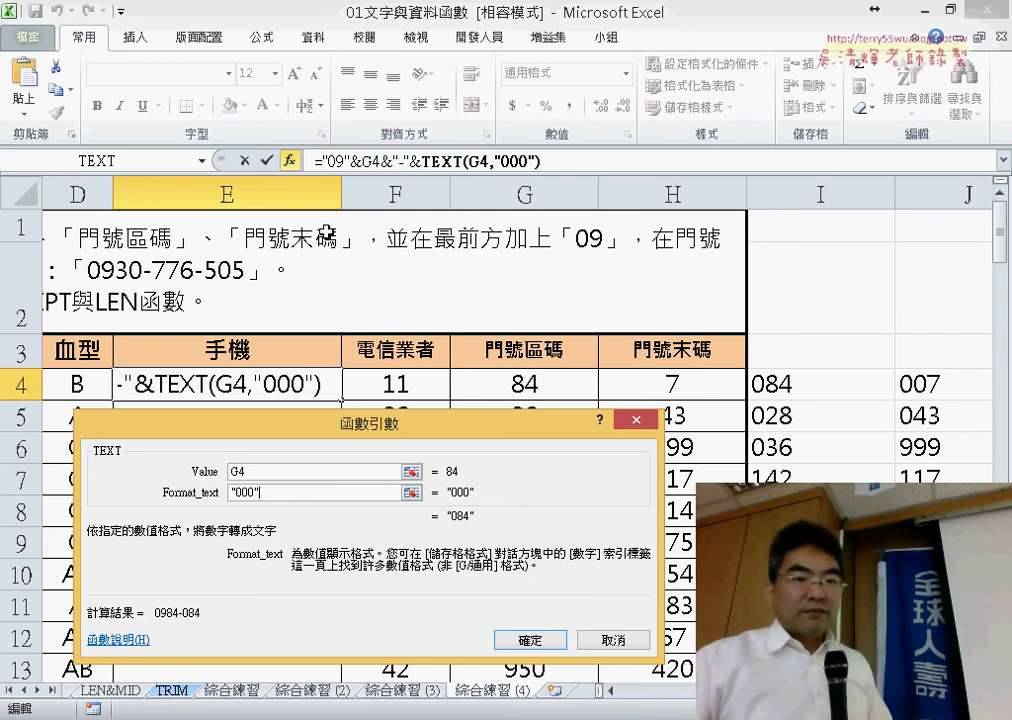
{"action": "left_click", "coordinate": [268, 161]}
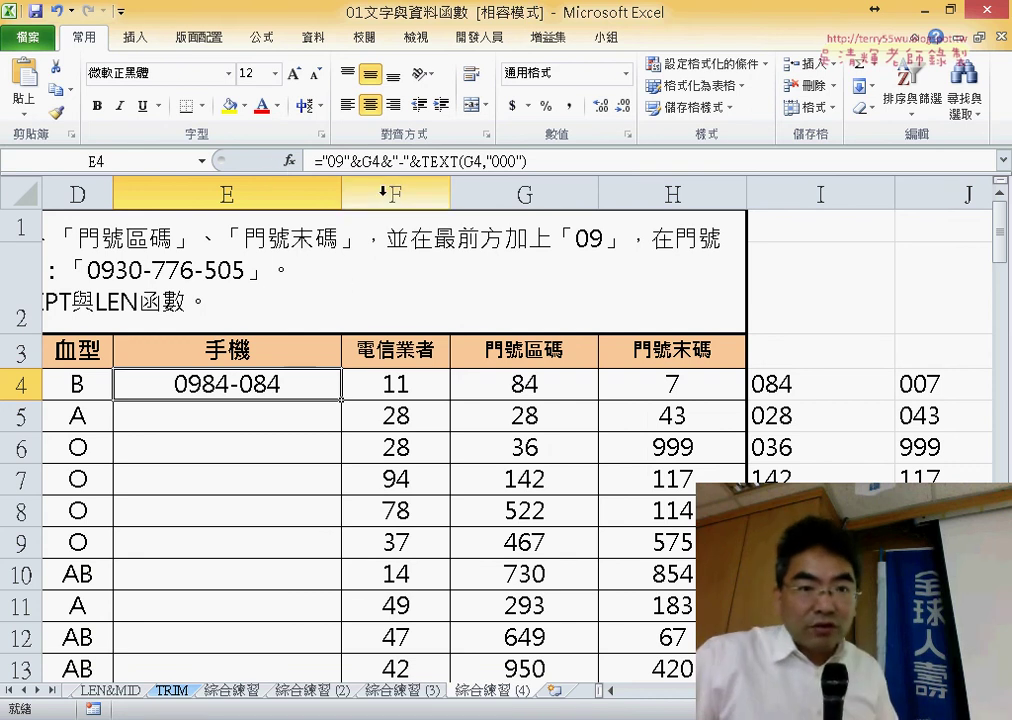
Step: Replace the formula's first G4 reference with F4 so E4 shows 0911-084
{"action": "double_click", "coordinate": [374, 161]}
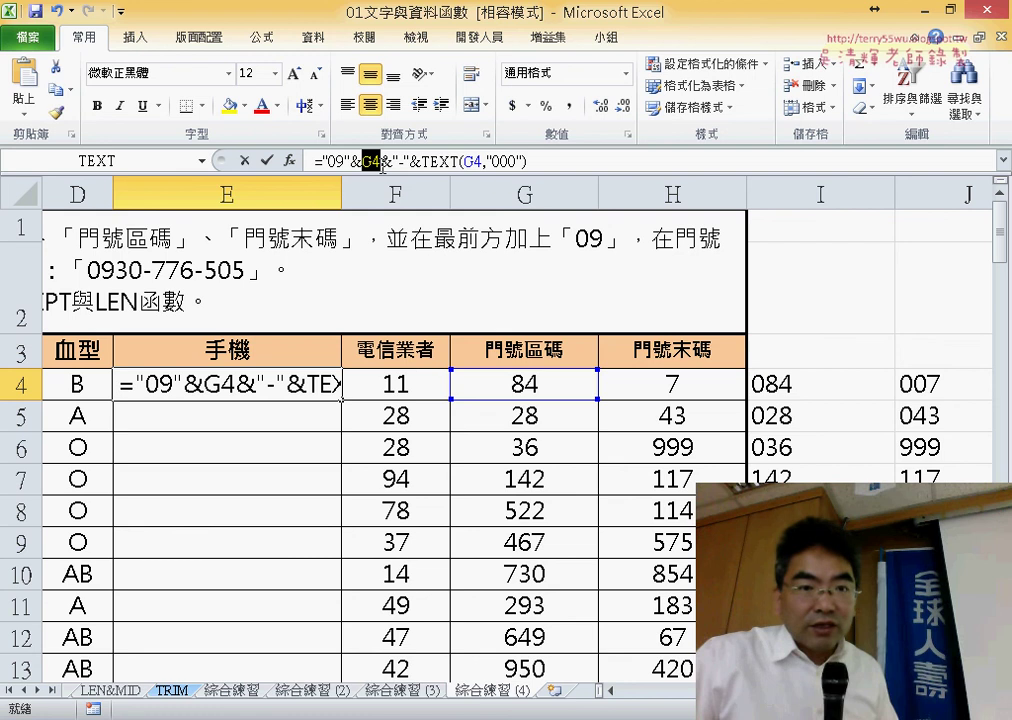
{"action": "left_click", "coordinate": [405, 378]}
{"action": "left_click", "coordinate": [266, 160]}
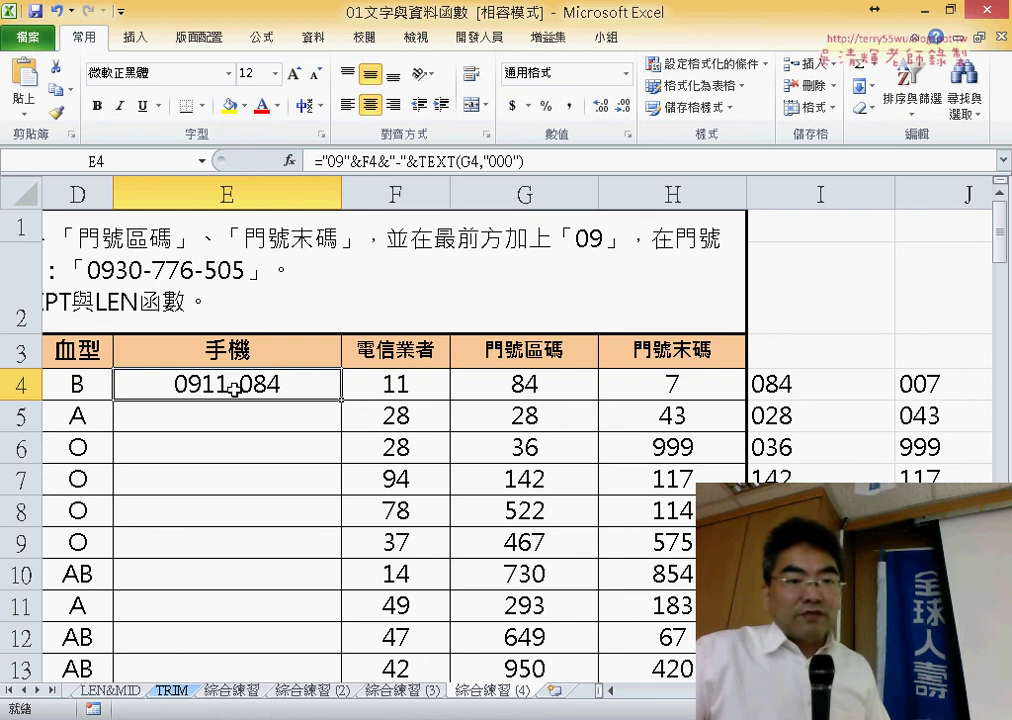
{"action": "left_click", "coordinate": [555, 162]}
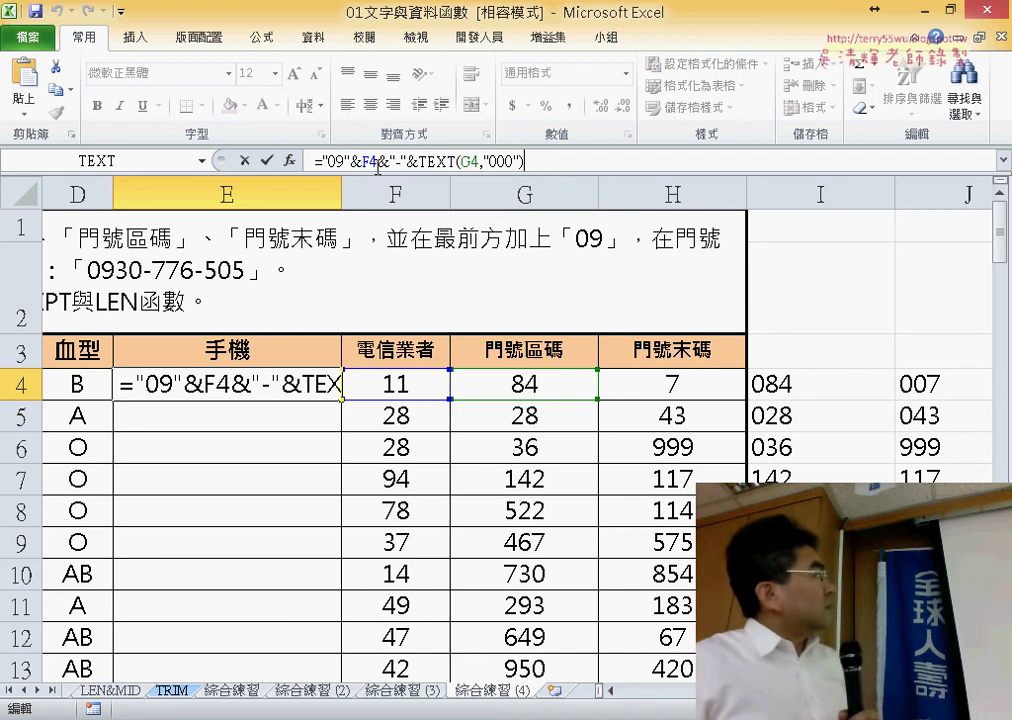
{"action": "left_click_drag", "start_coordinate": [377, 162], "coordinate": [513, 146]}
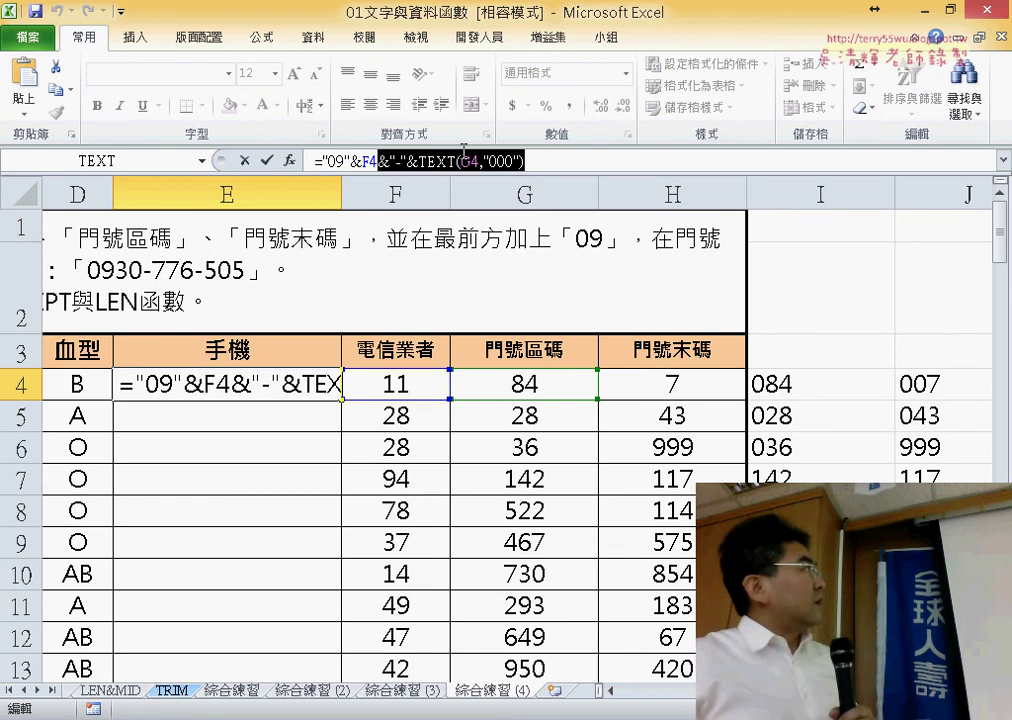
{"action": "right_click", "coordinate": [459, 161]}
{"action": "left_click", "coordinate": [497, 196]}
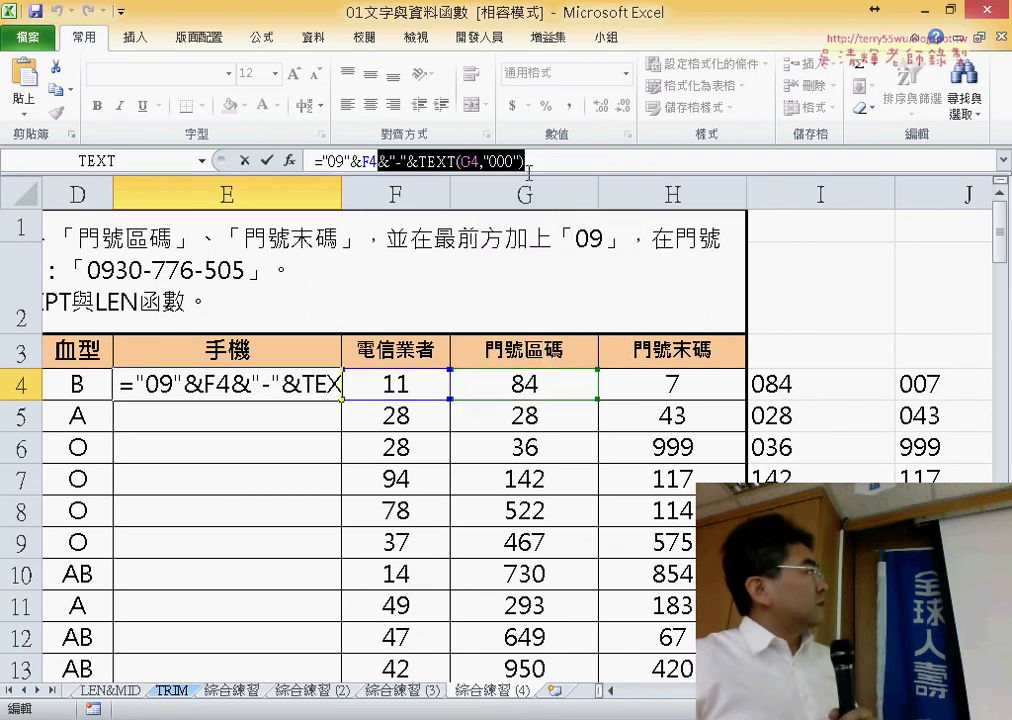
{"action": "right_click", "coordinate": [562, 160]}
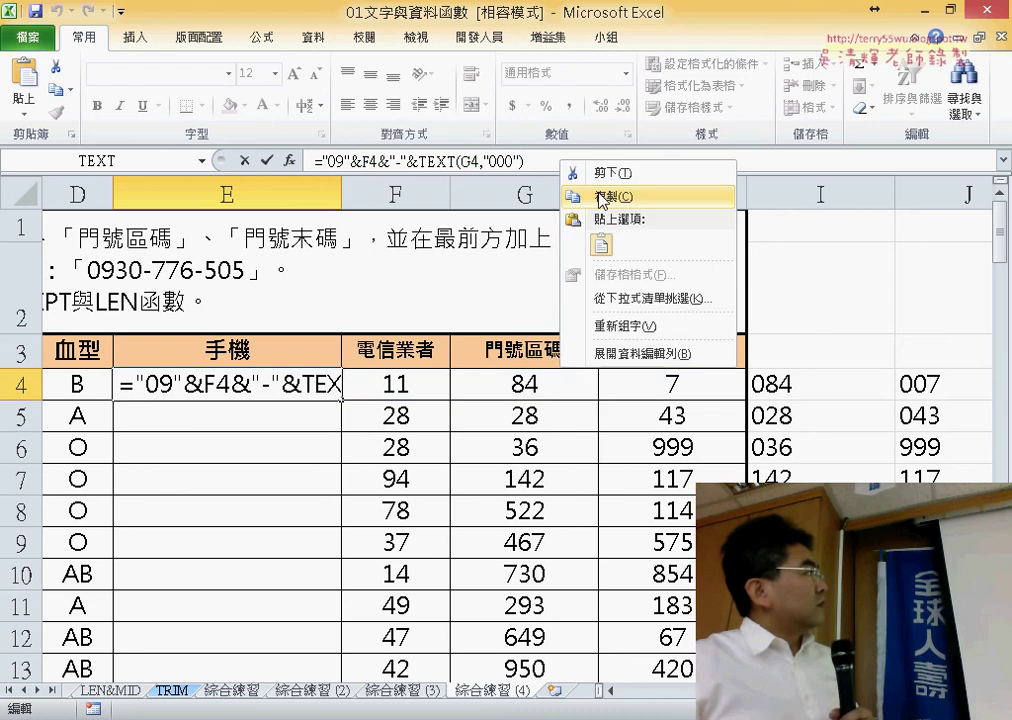
{"action": "left_click", "coordinate": [599, 242]}
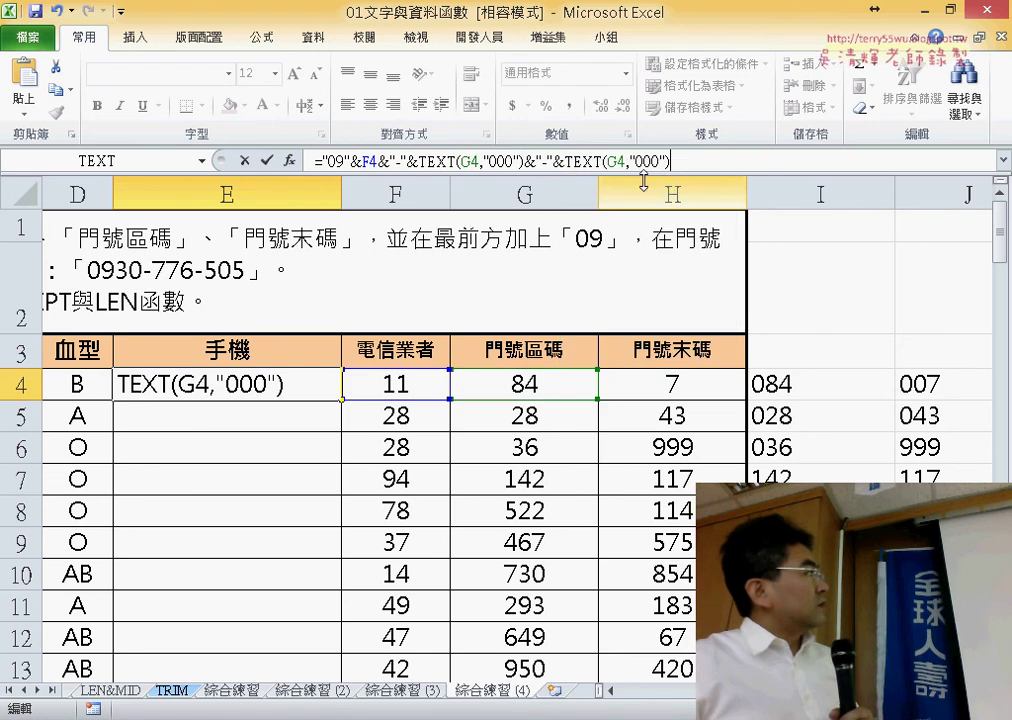
{"action": "left_click", "coordinate": [612, 160]}
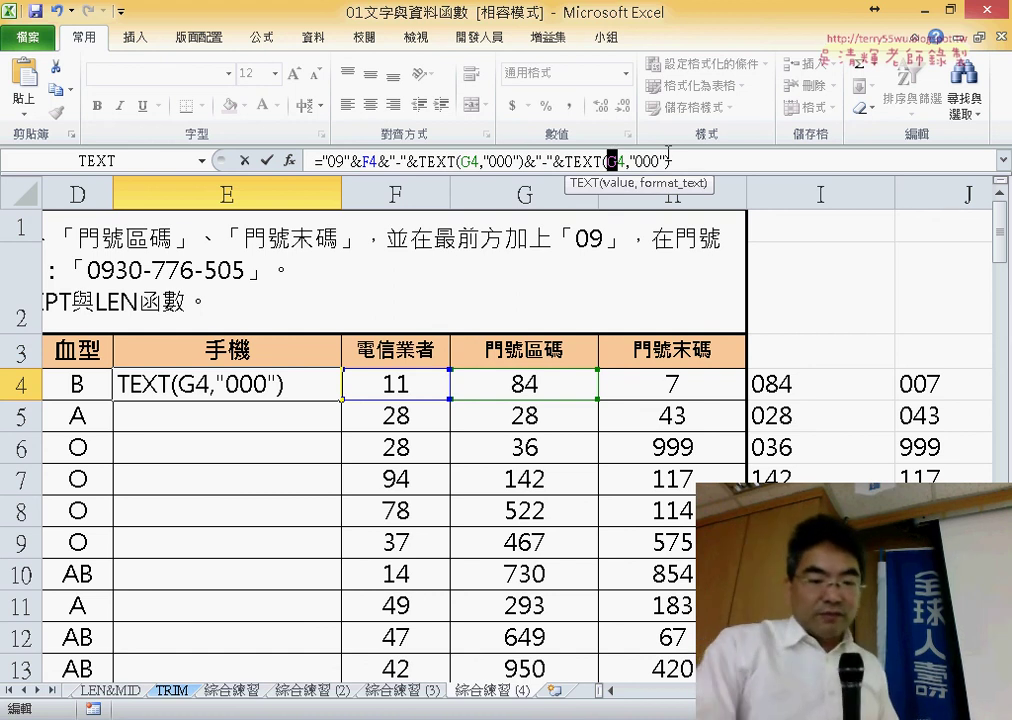
{"action": "type", "text": "H"}
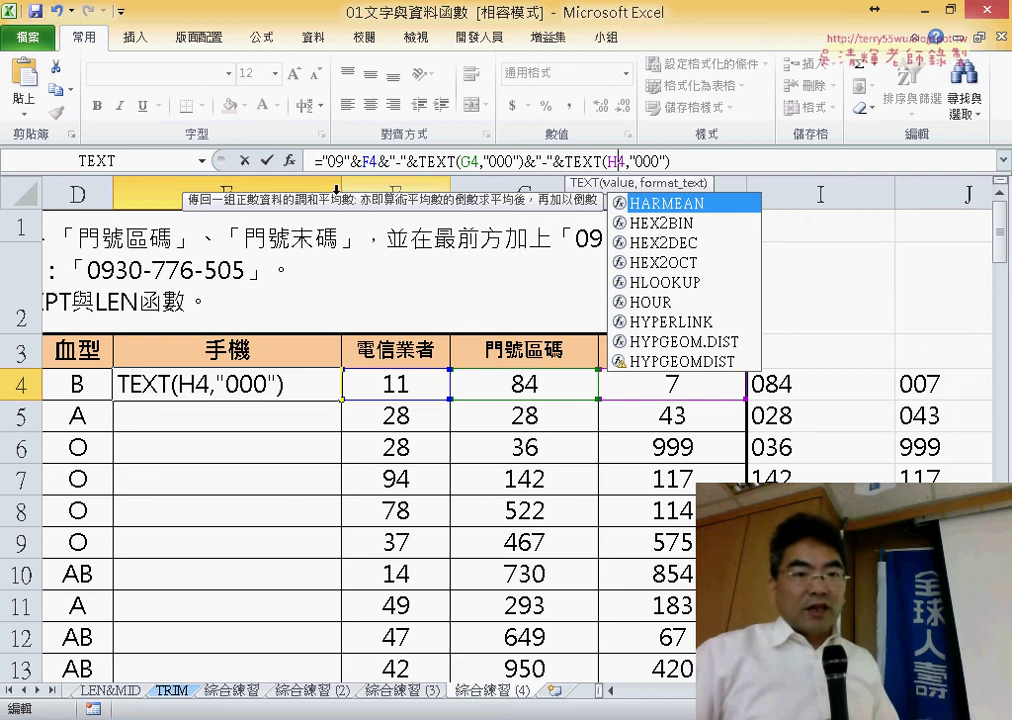
{"action": "left_click", "coordinate": [268, 160]}
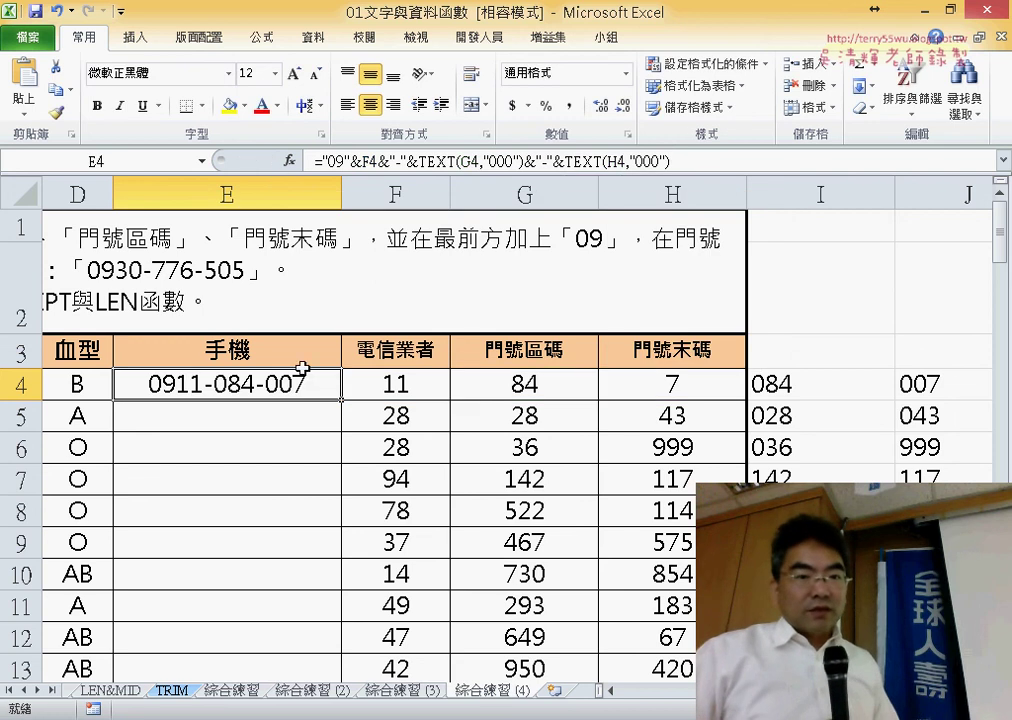
Step: Fill E4's phone formula down column E, then switch to PowerPoint slide 19
{"action": "double_click", "coordinate": [344, 399]}
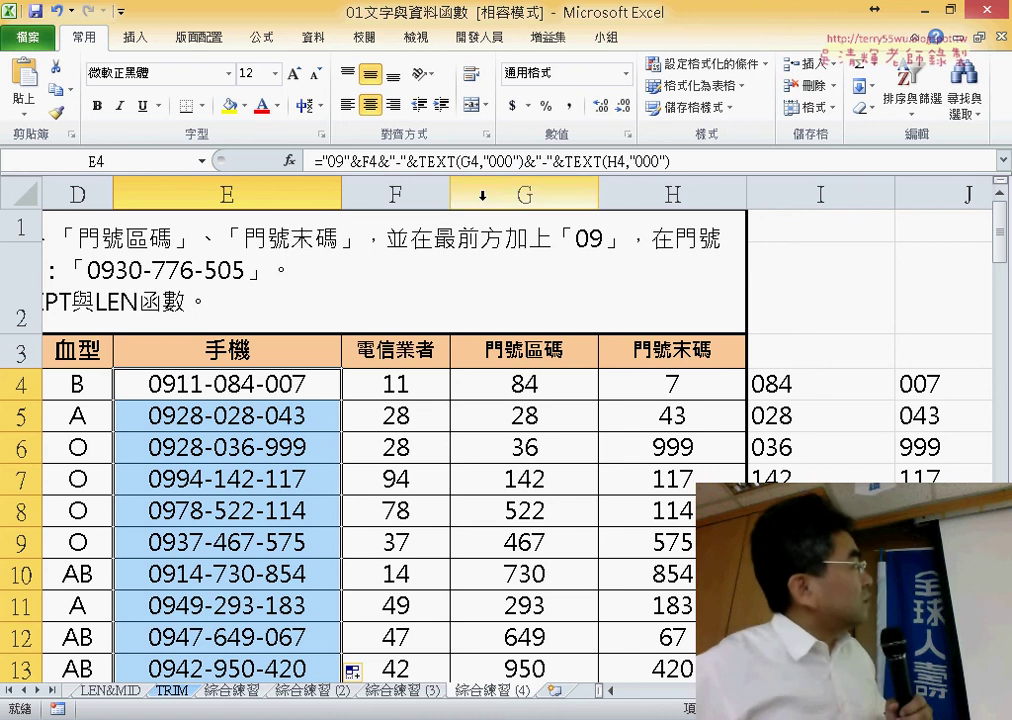
{"action": "left_click", "coordinate": [680, 162]}
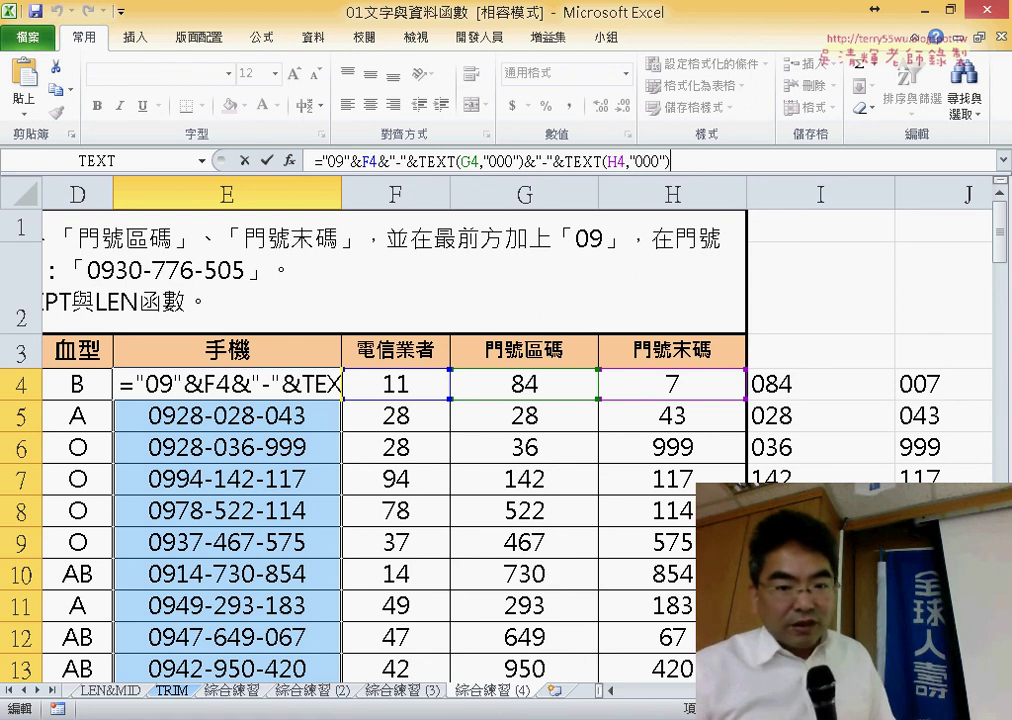
{"action": "key", "text": "alt+Tab"}
{"action": "scroll", "coordinate": [617, 575], "scroll_direction": "down", "scroll_amount": 1}
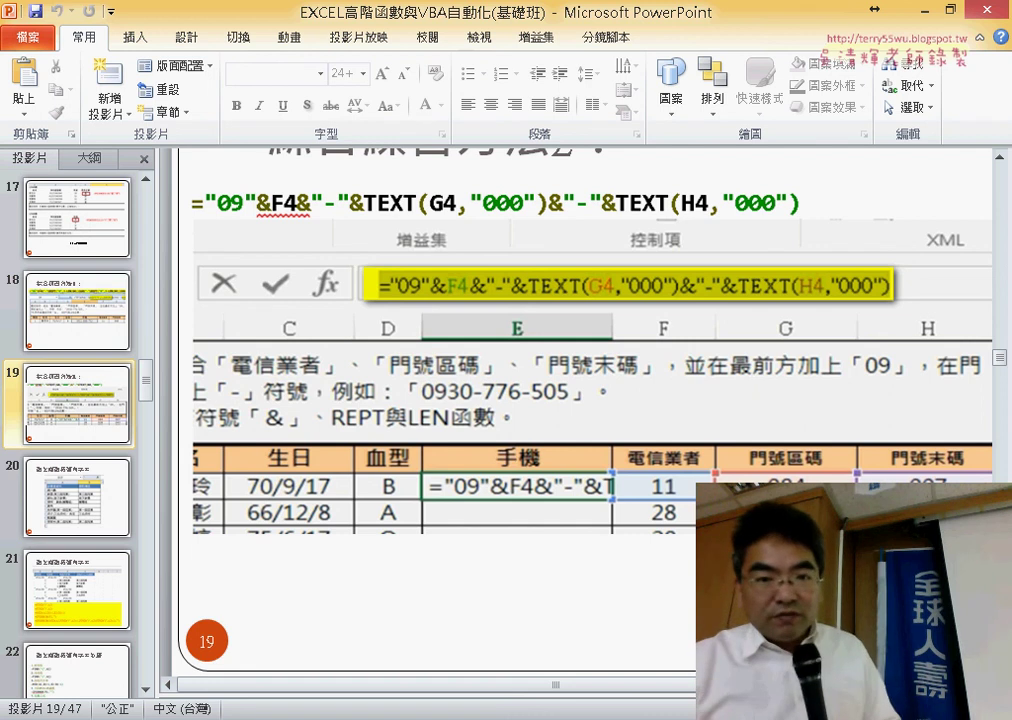
Step: Present slide 19, showing the 綜合練習方法2 phone-number formula, as a full-screen slide show
{"action": "key", "text": "shift+F5"}
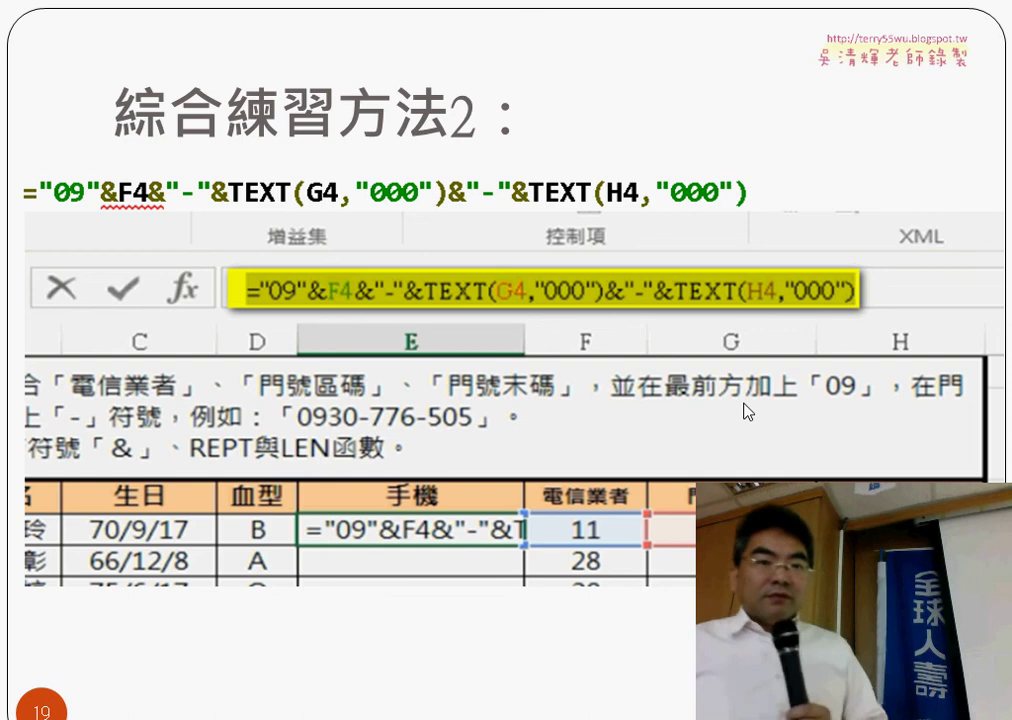